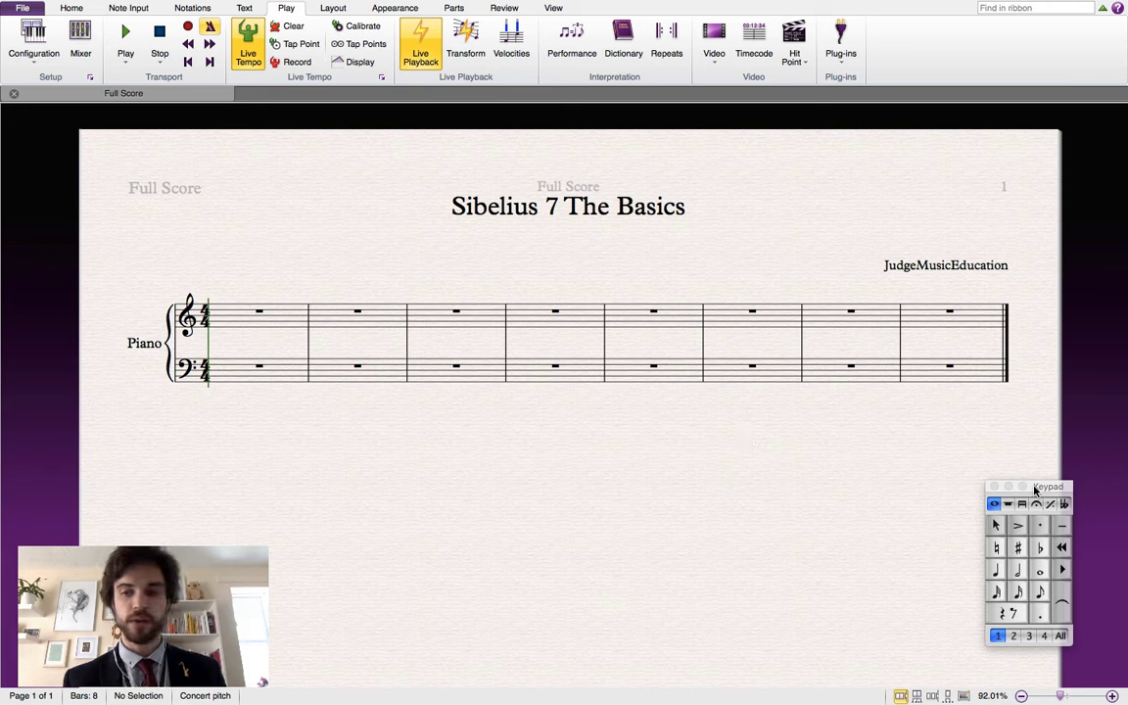
Reposition the Keypad and enter quarter notes C4, D4, E4 and F4 in bar 1 of the piano's treble staff
drag(1043, 491, 1056, 513)
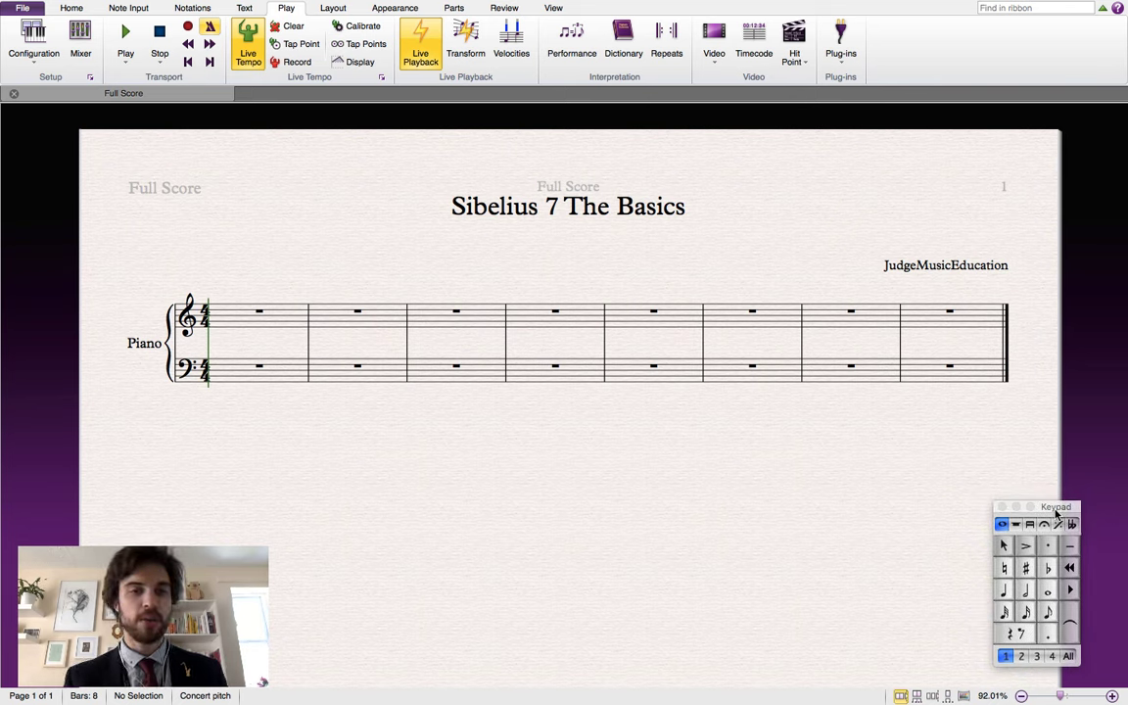
click(1005, 591)
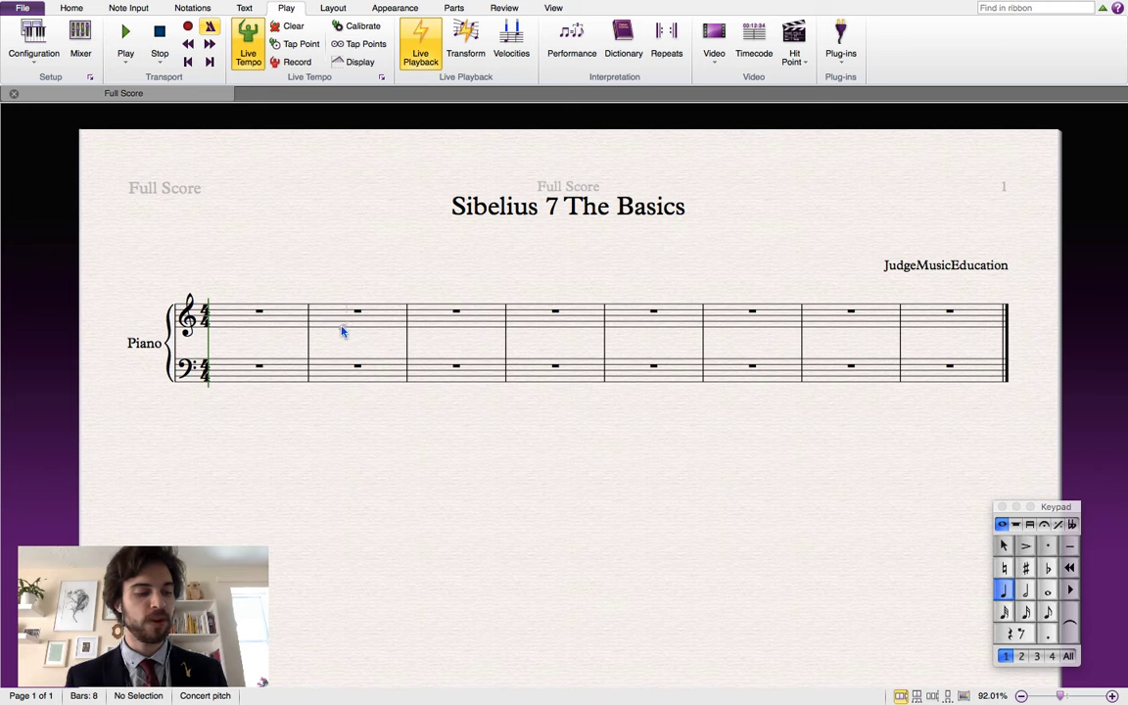
click(226, 331)
click(250, 331)
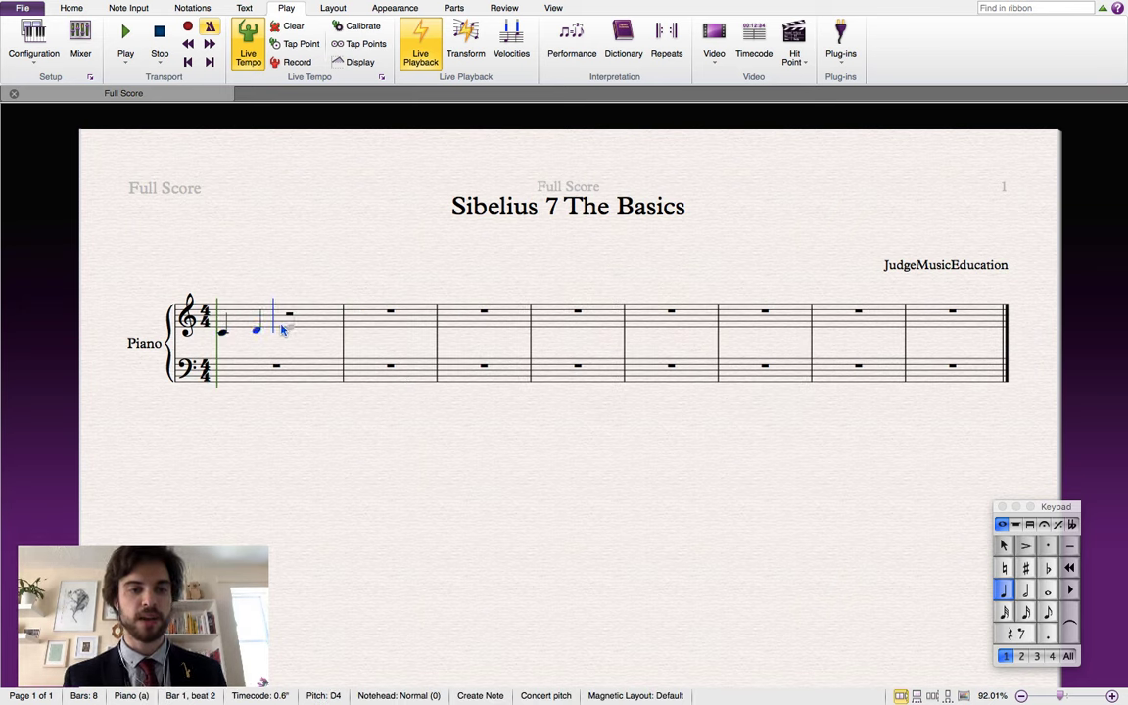
click(288, 325)
click(321, 323)
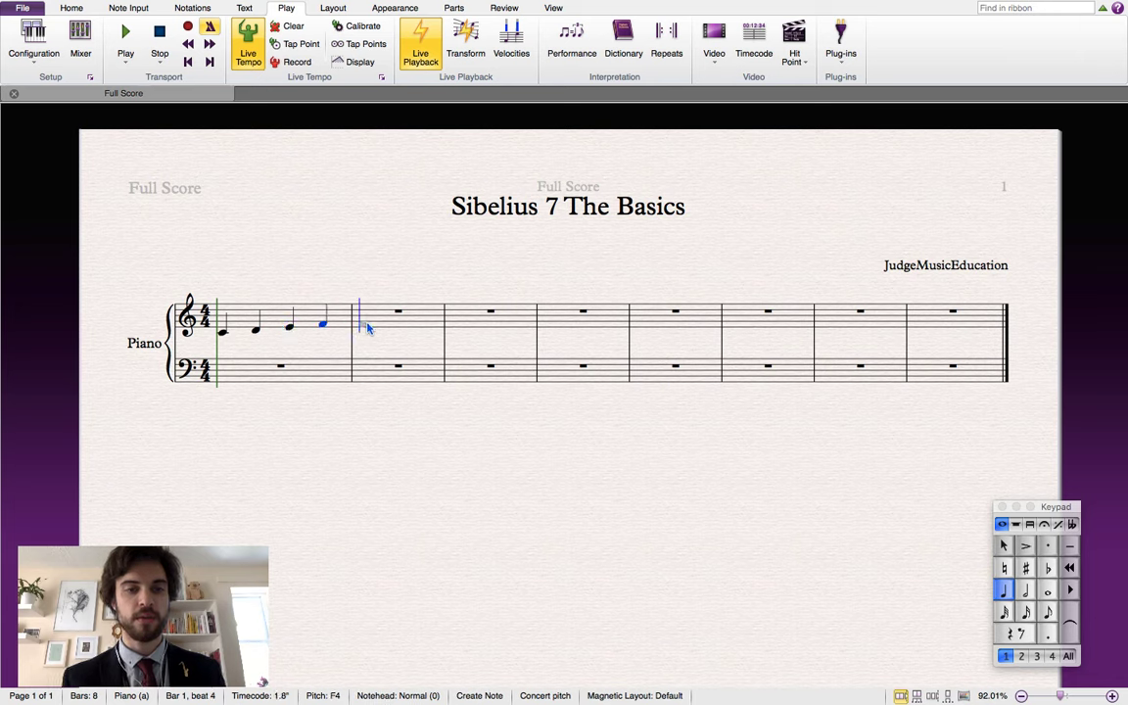
Enter quarter notes G4, A4, B4 and C5 in bar 2 of the piano's treble staff
click(363, 324)
click(387, 320)
click(419, 318)
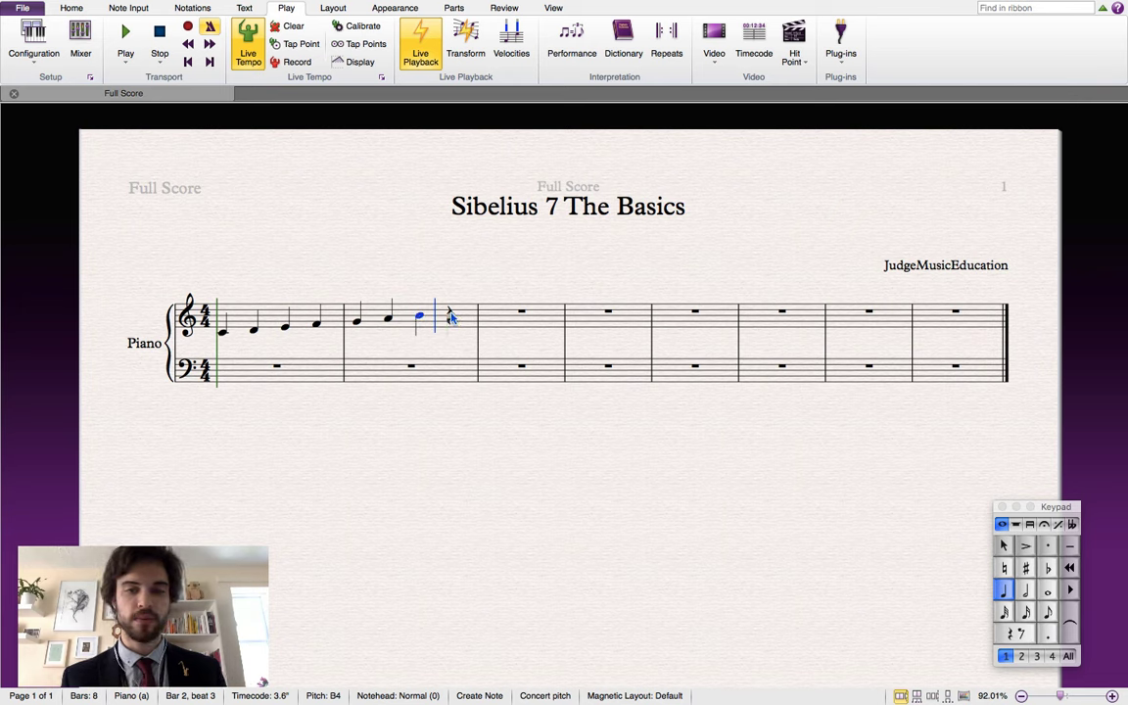
click(452, 312)
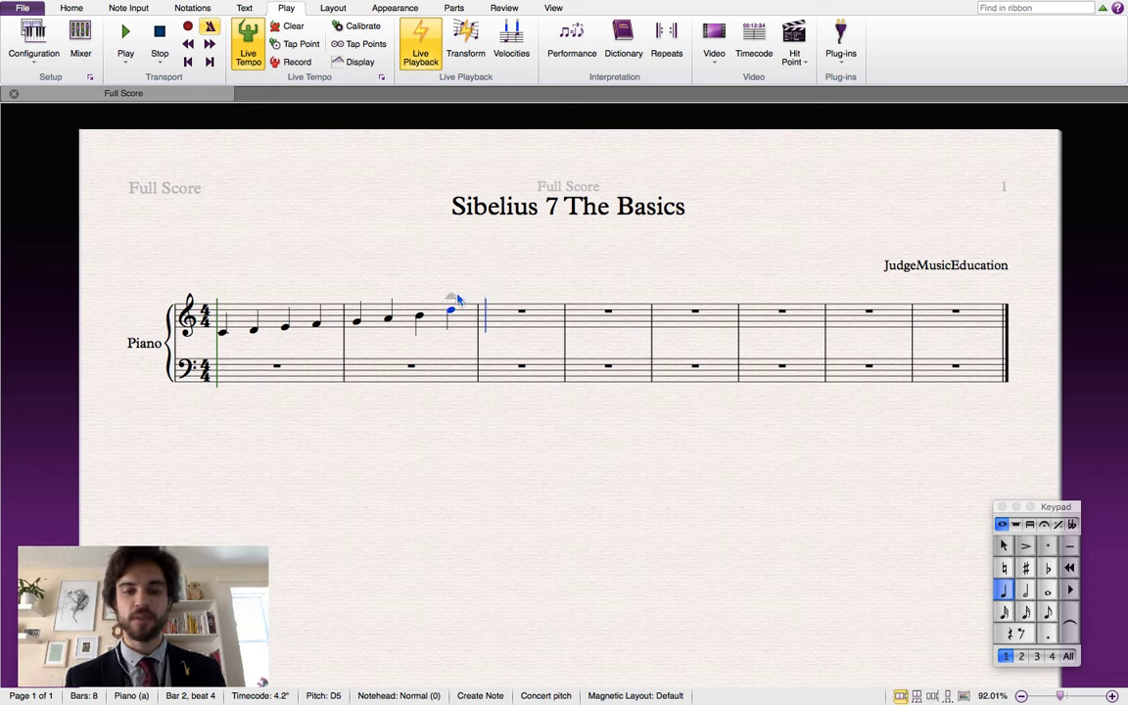
key(Down)
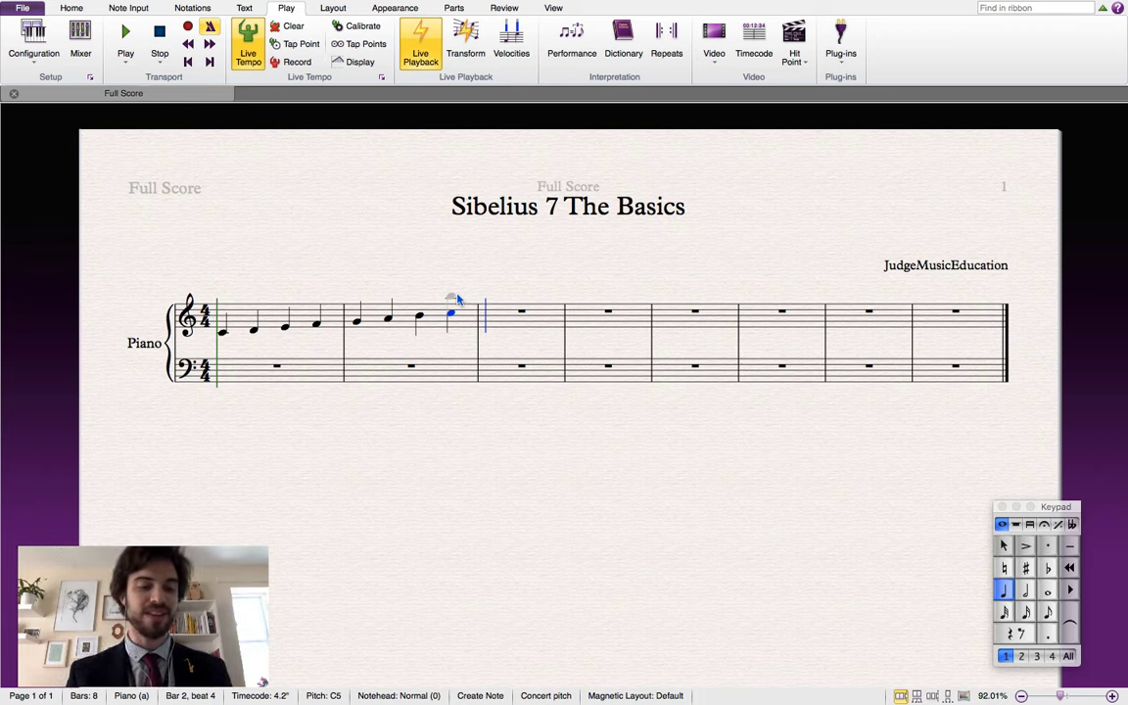
key(Escape)
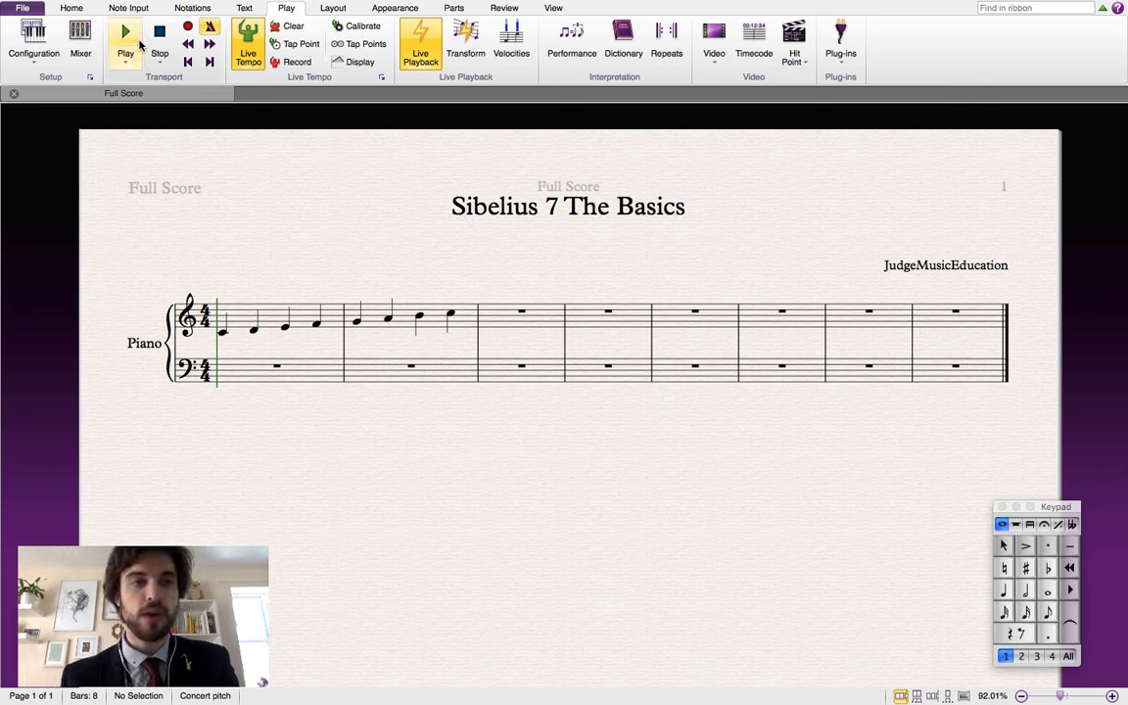
Add two empty bars at the end of the score
click(68, 9)
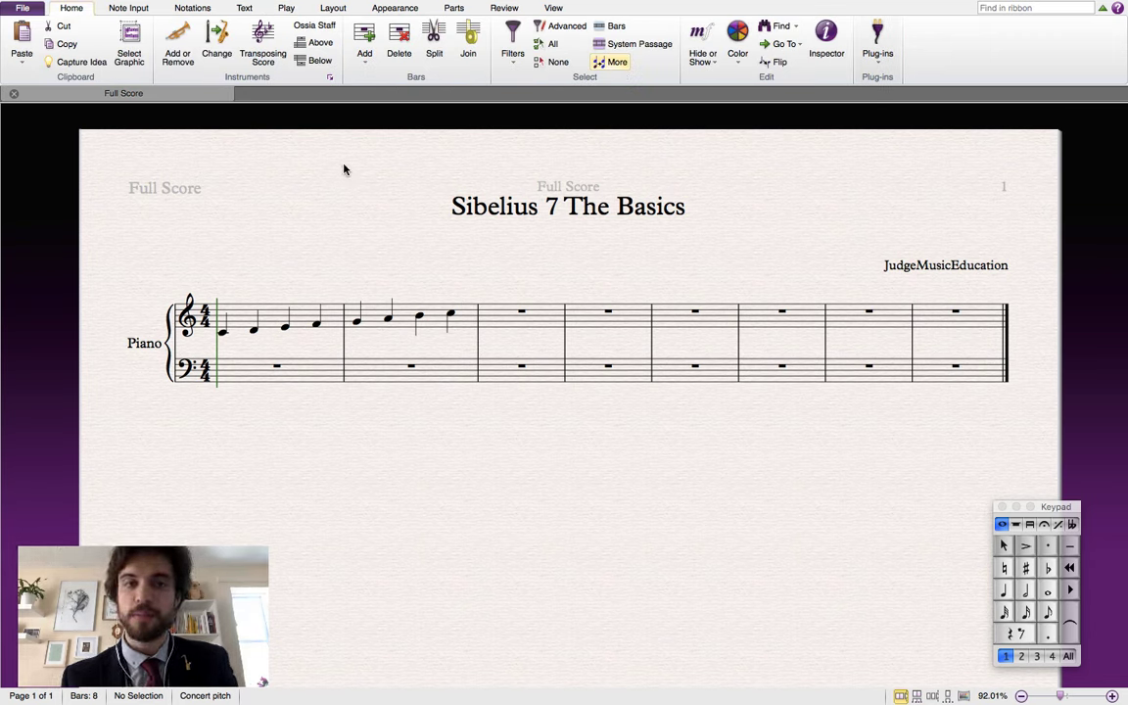
click(363, 36)
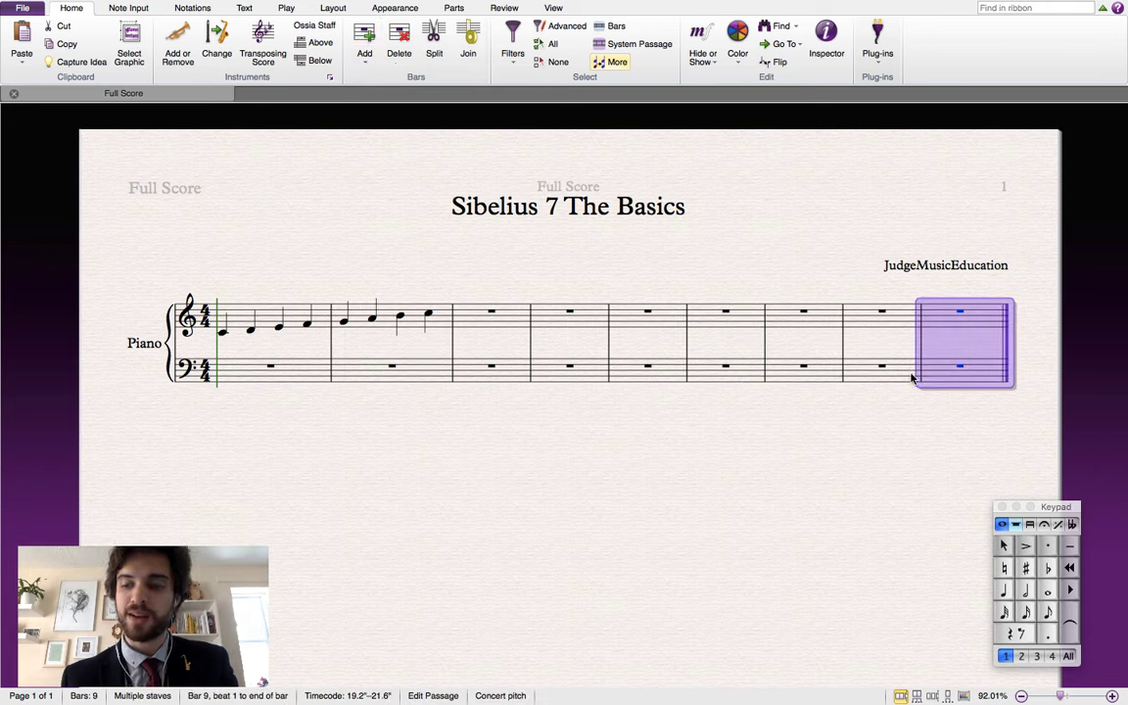
key(Escape)
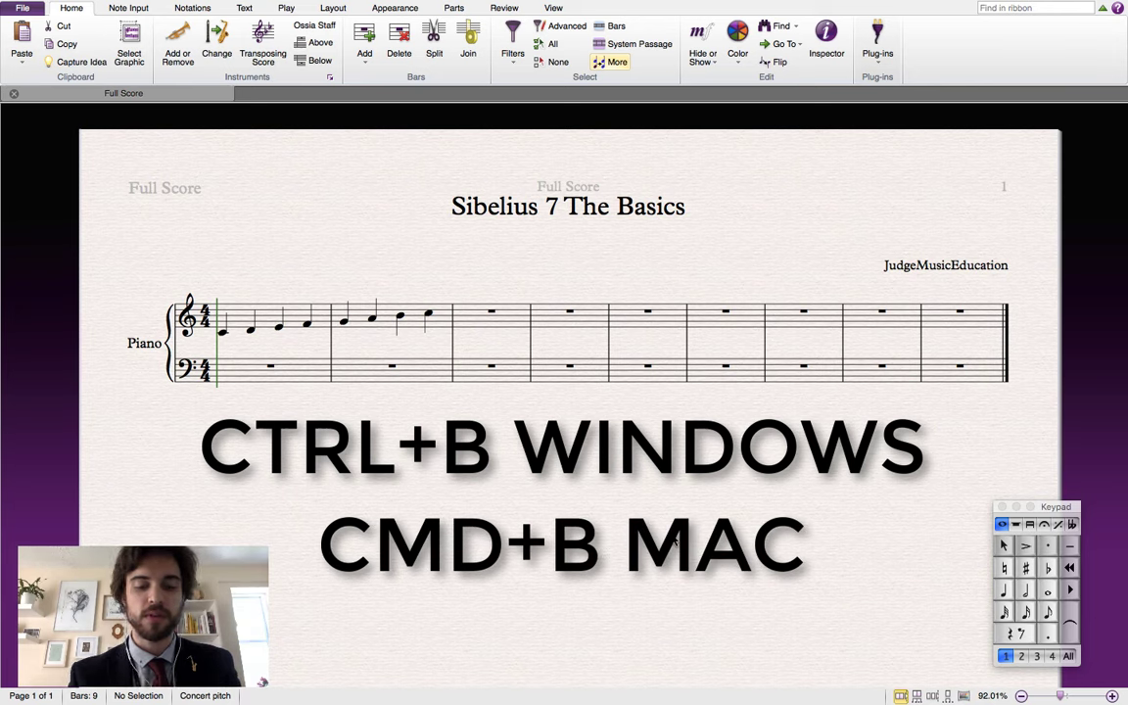
key(super+b)
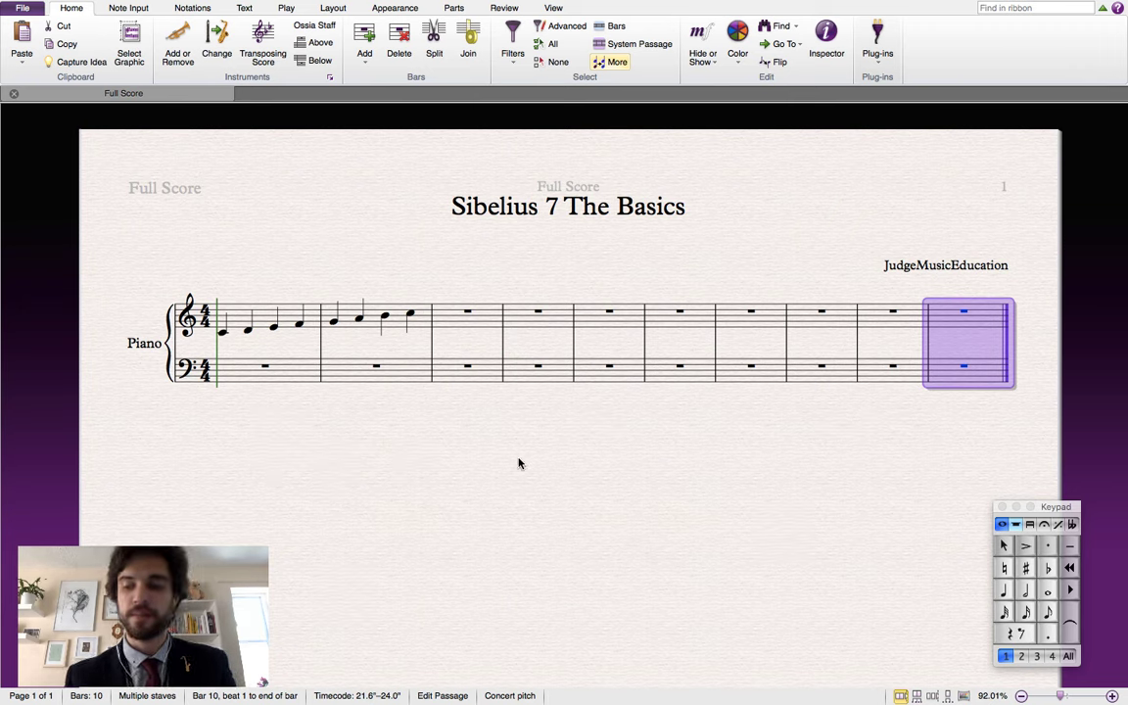
key(Escape)
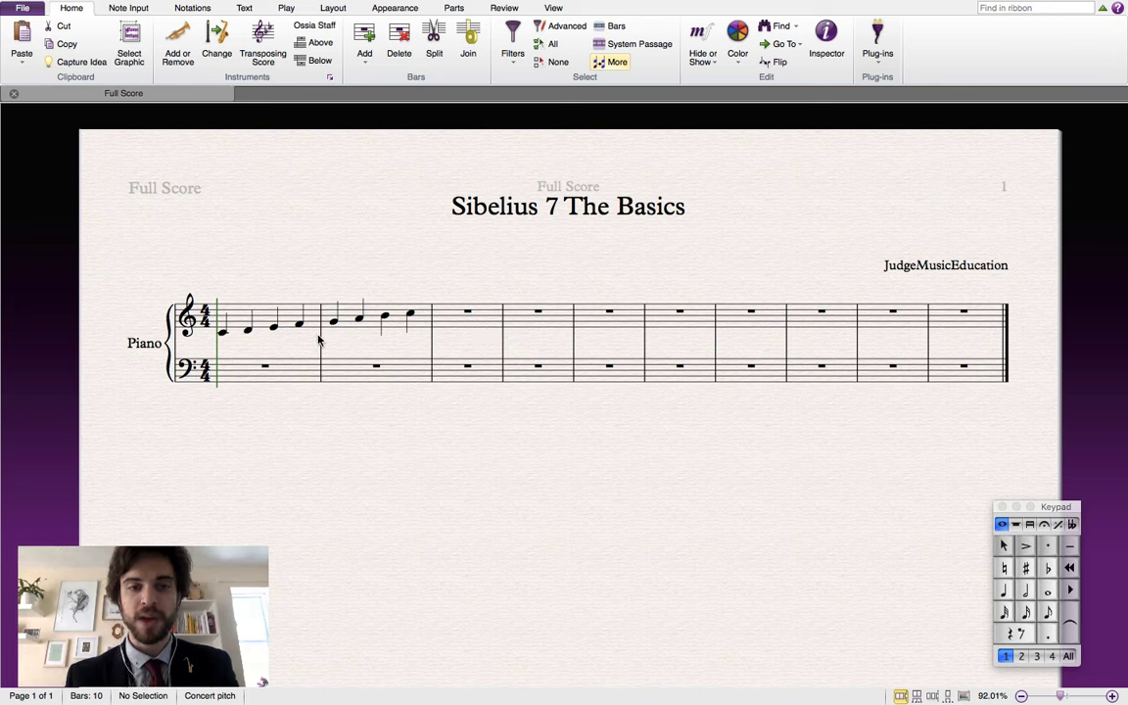
Insert two single empty bars directly after bar 2
click(416, 325)
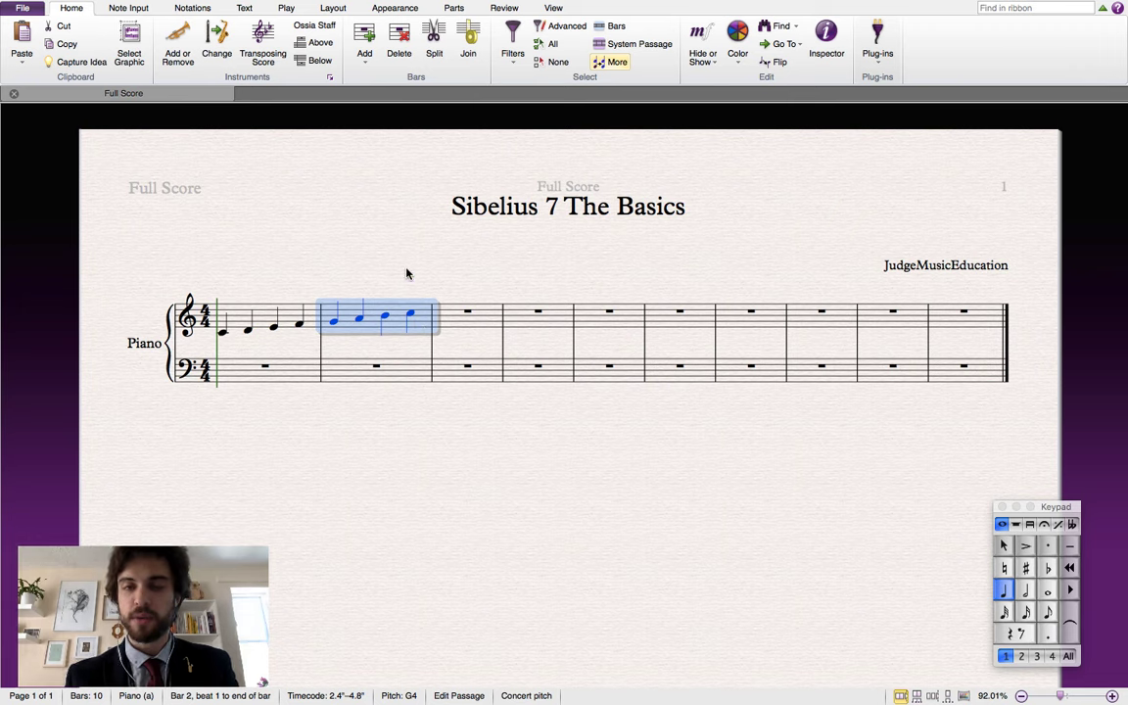
click(370, 65)
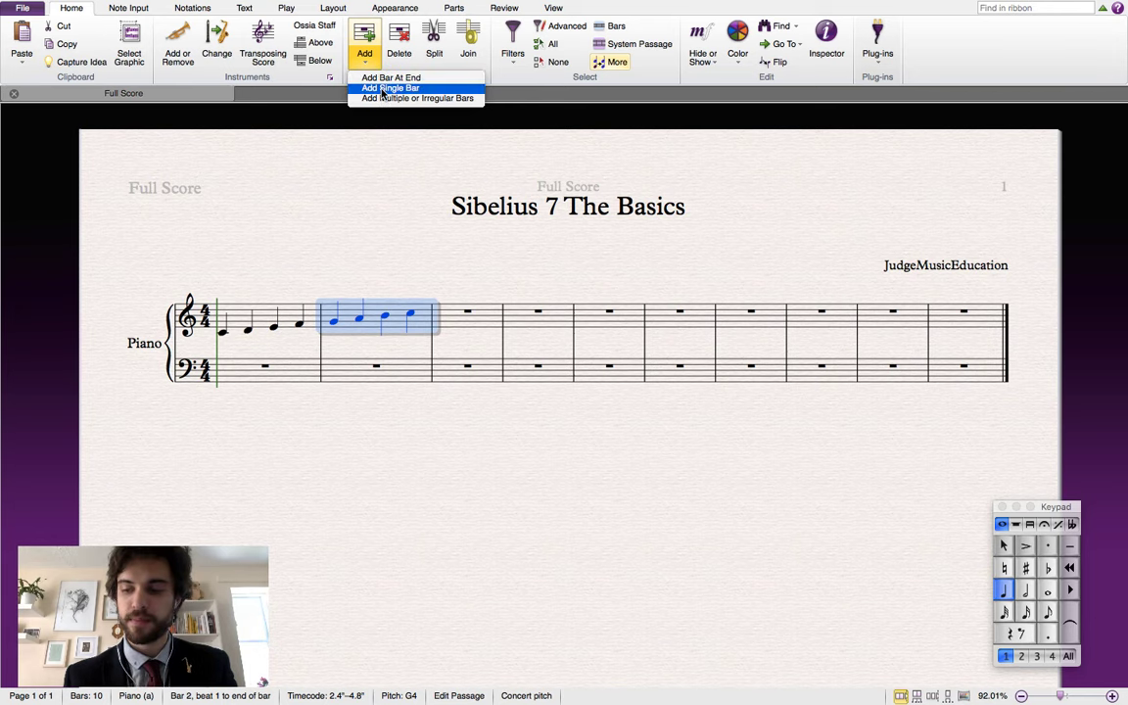
click(385, 89)
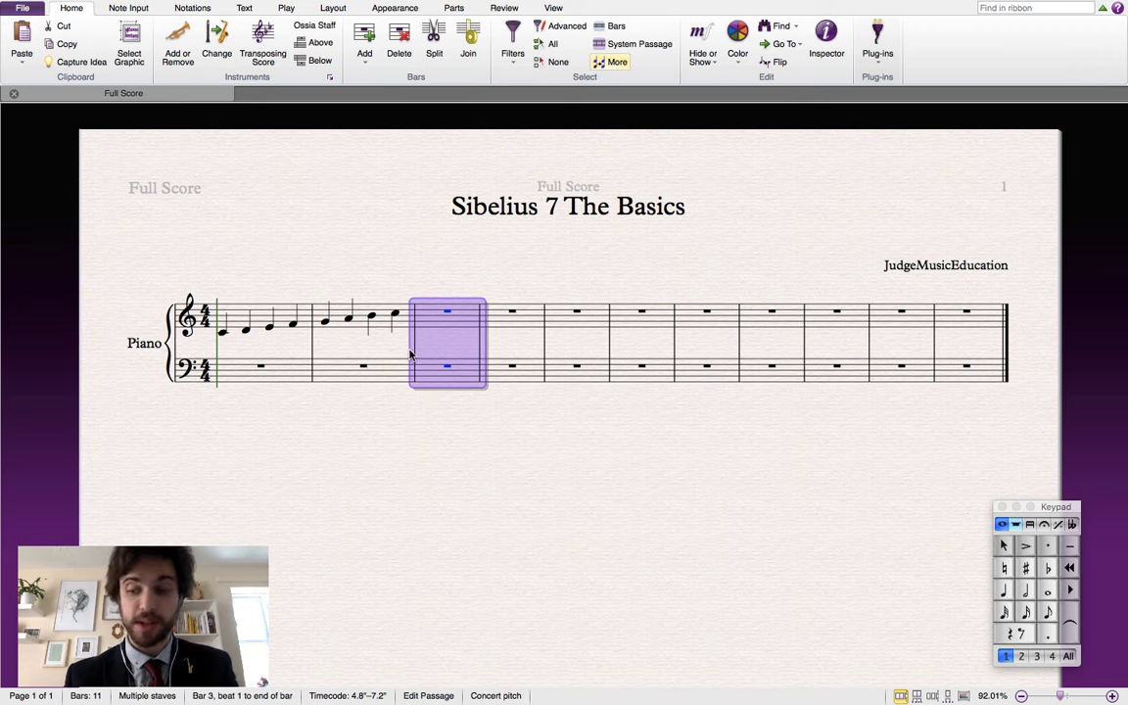
click(452, 267)
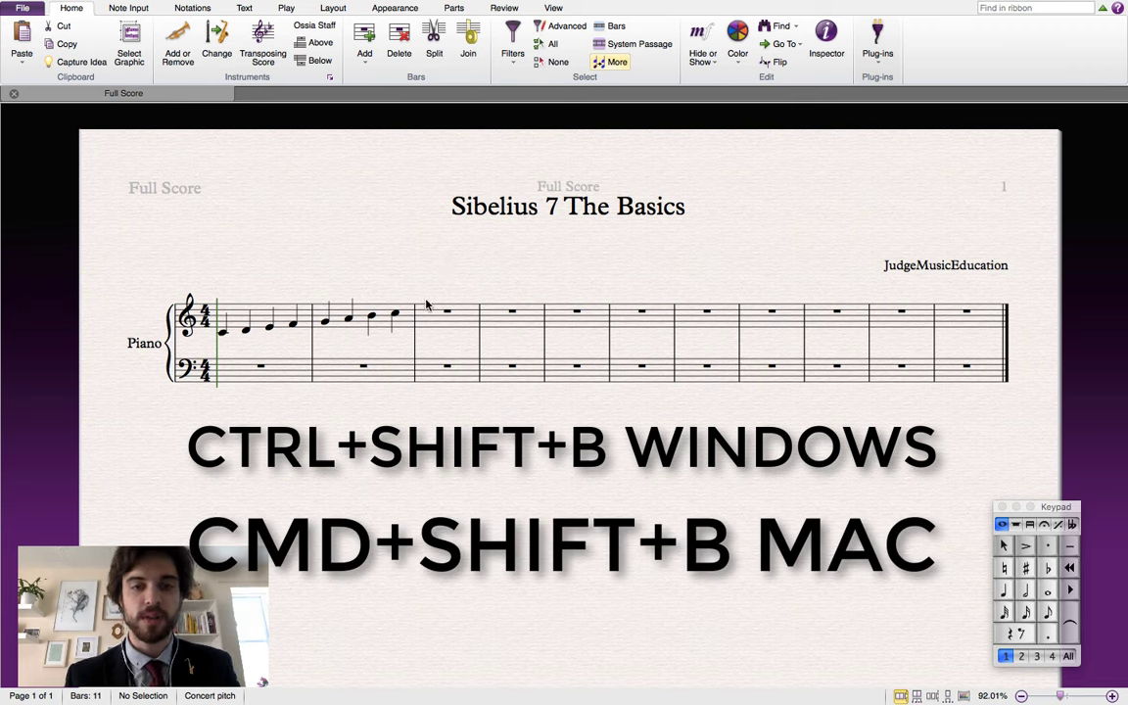
click(404, 323)
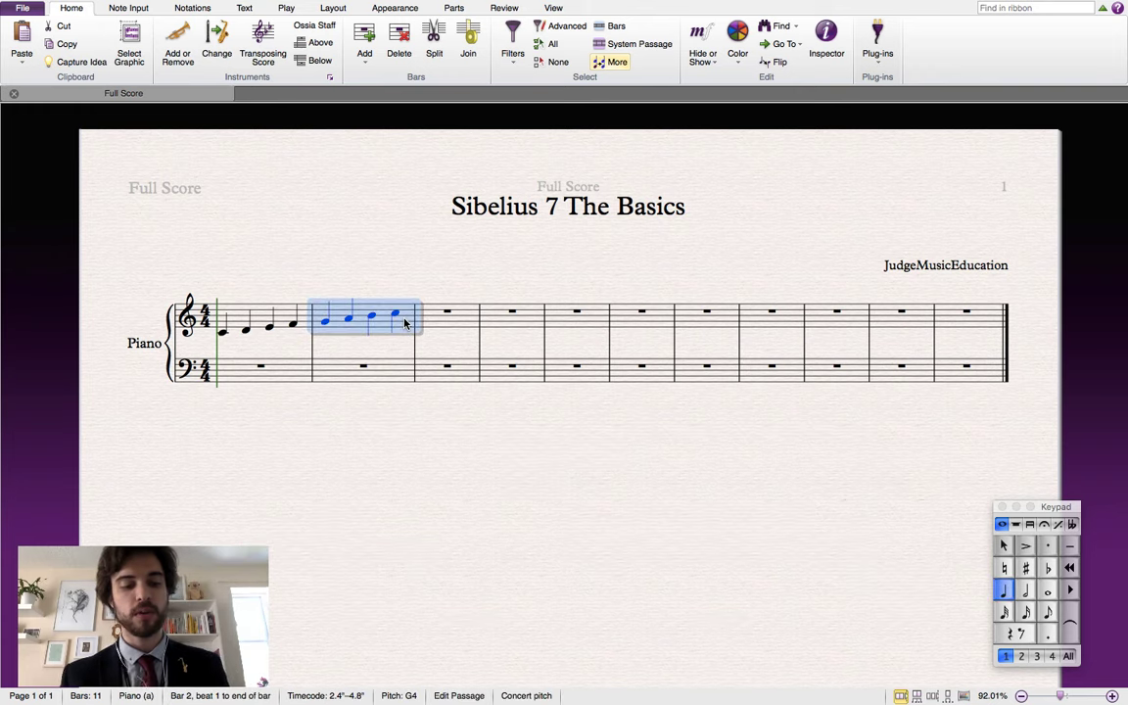
key(super+shift+b)
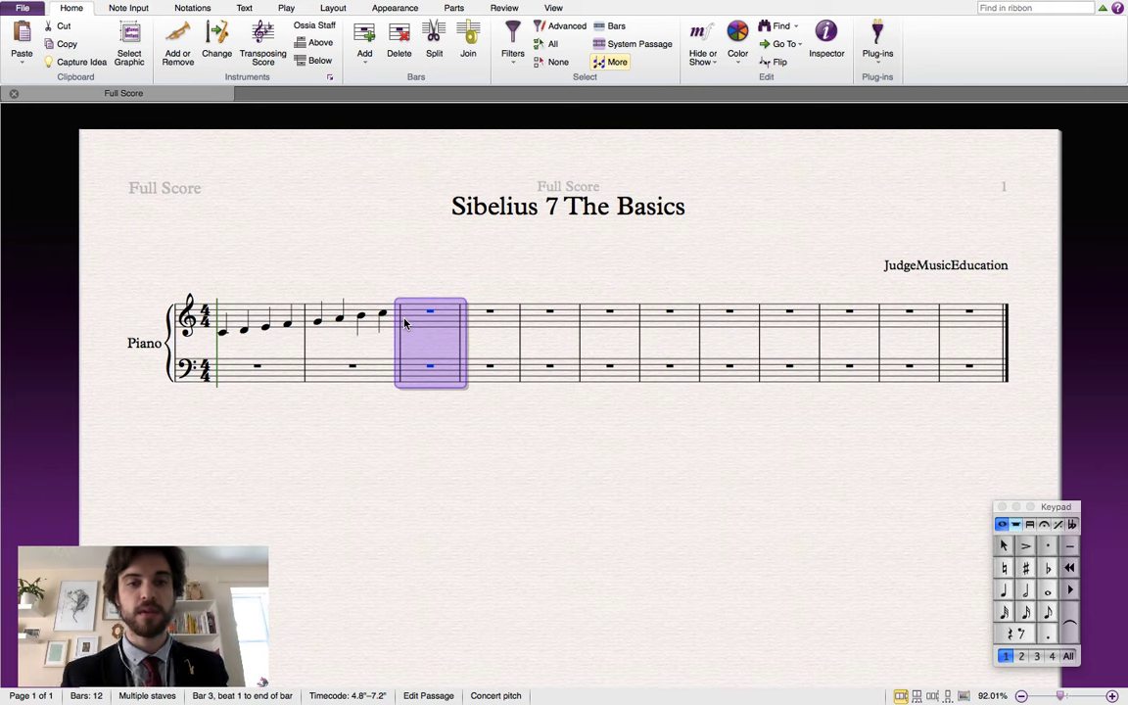
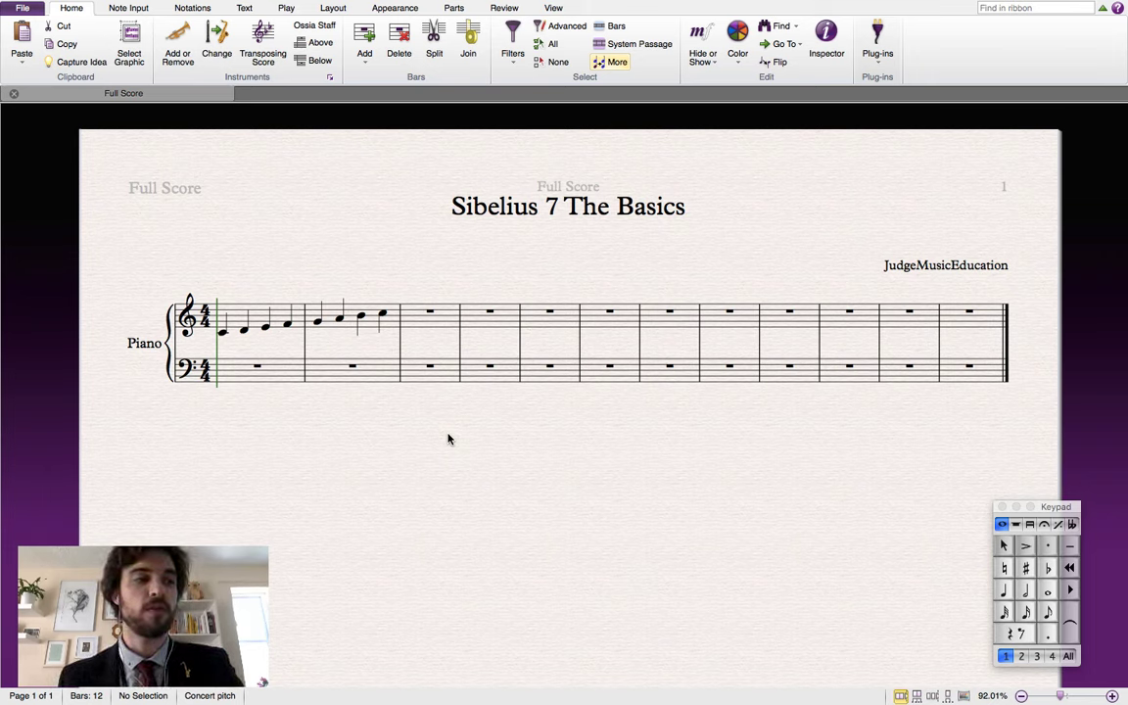
Add the string instruments Violoncello and Violin 1 to the list of staves in the score
click(180, 39)
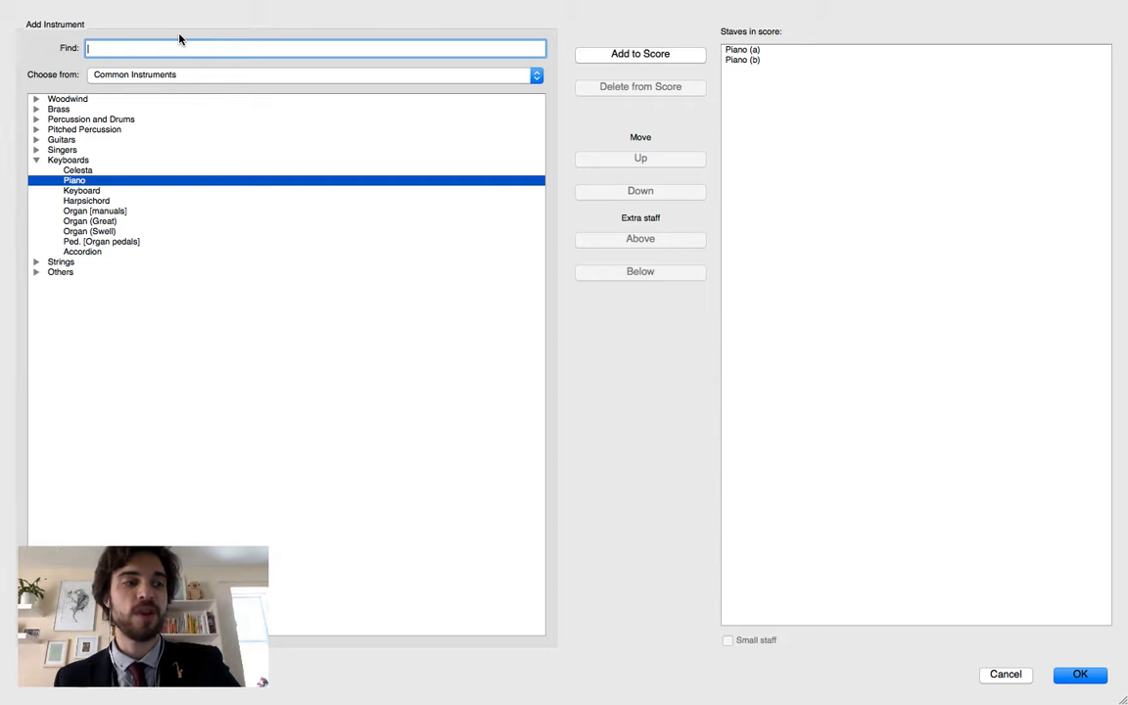
click(36, 160)
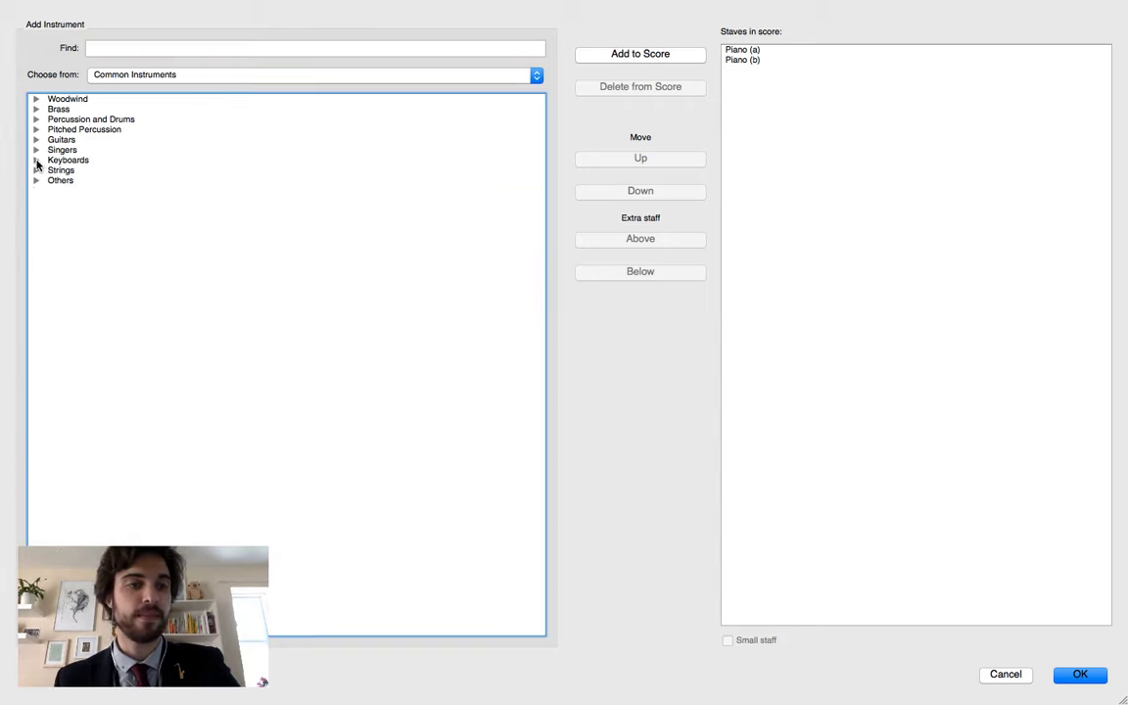
click(37, 171)
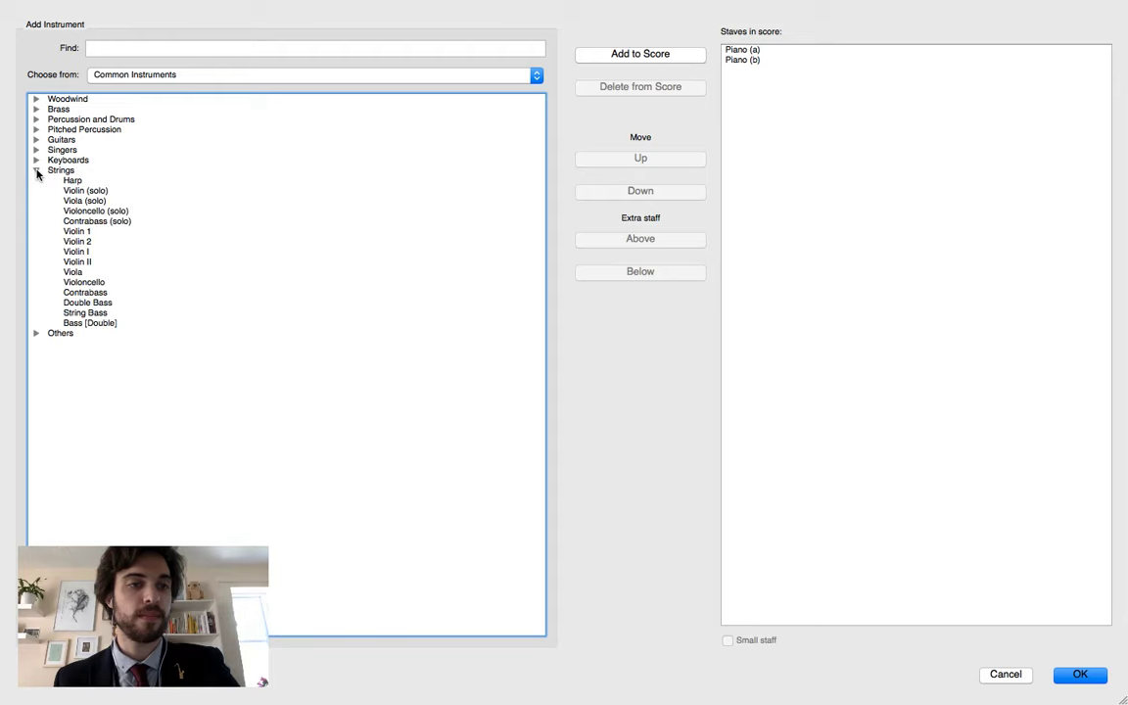
click(84, 282)
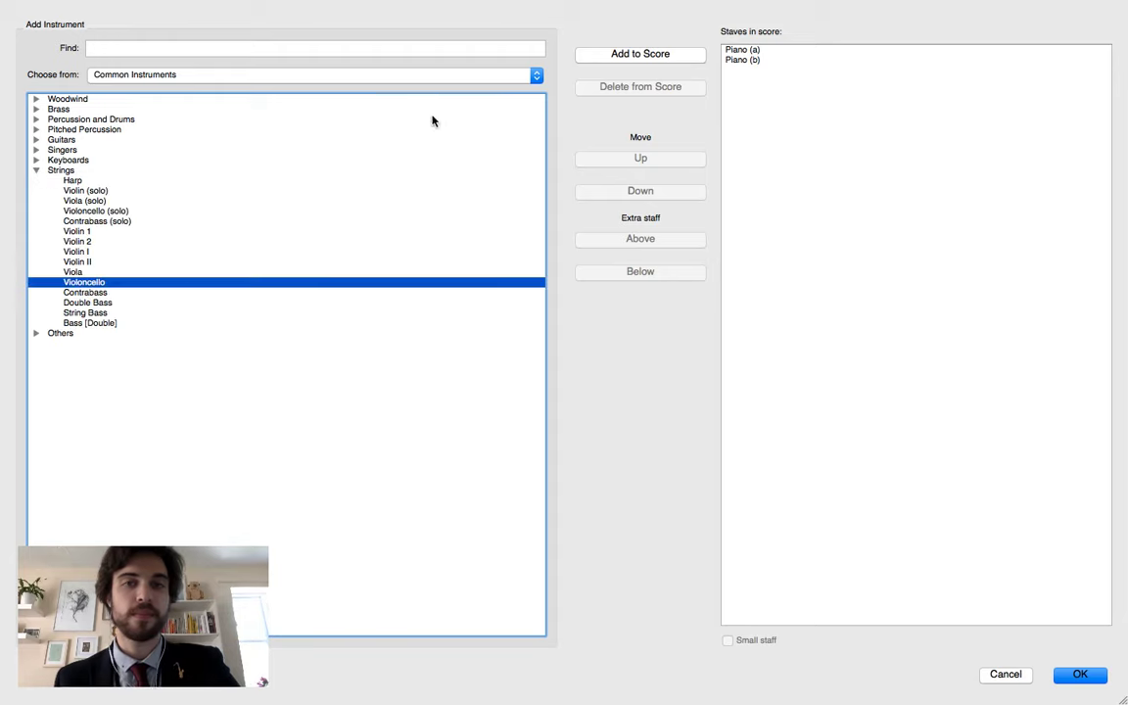
click(608, 54)
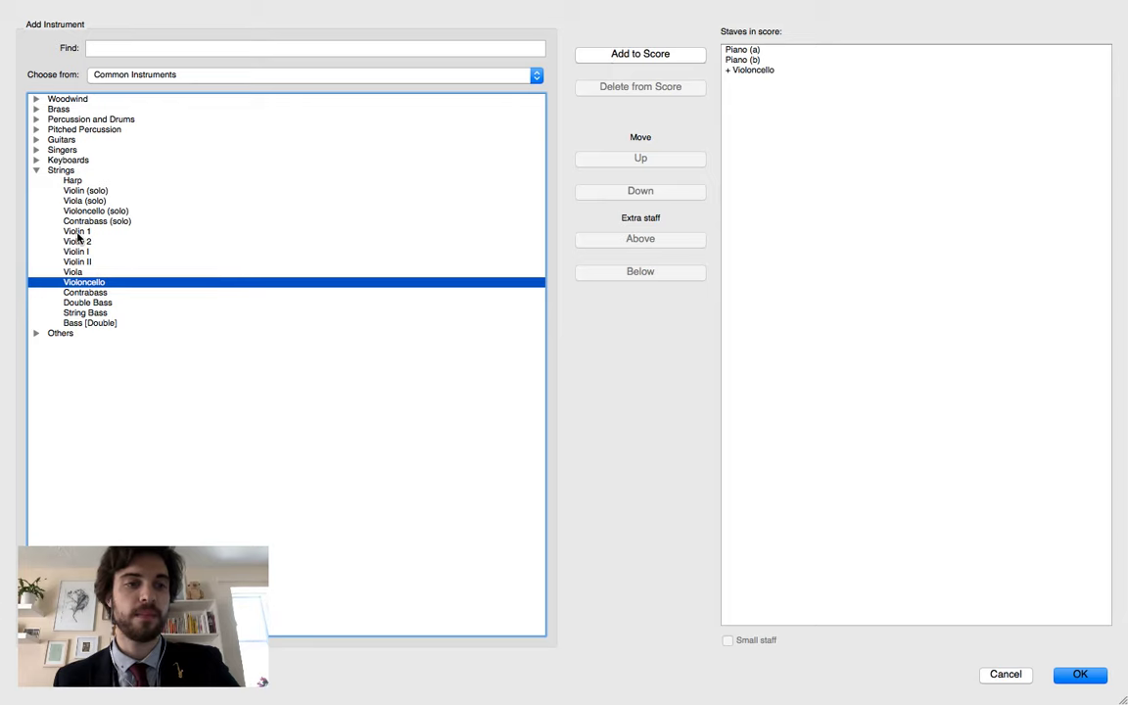
click(77, 231)
click(619, 60)
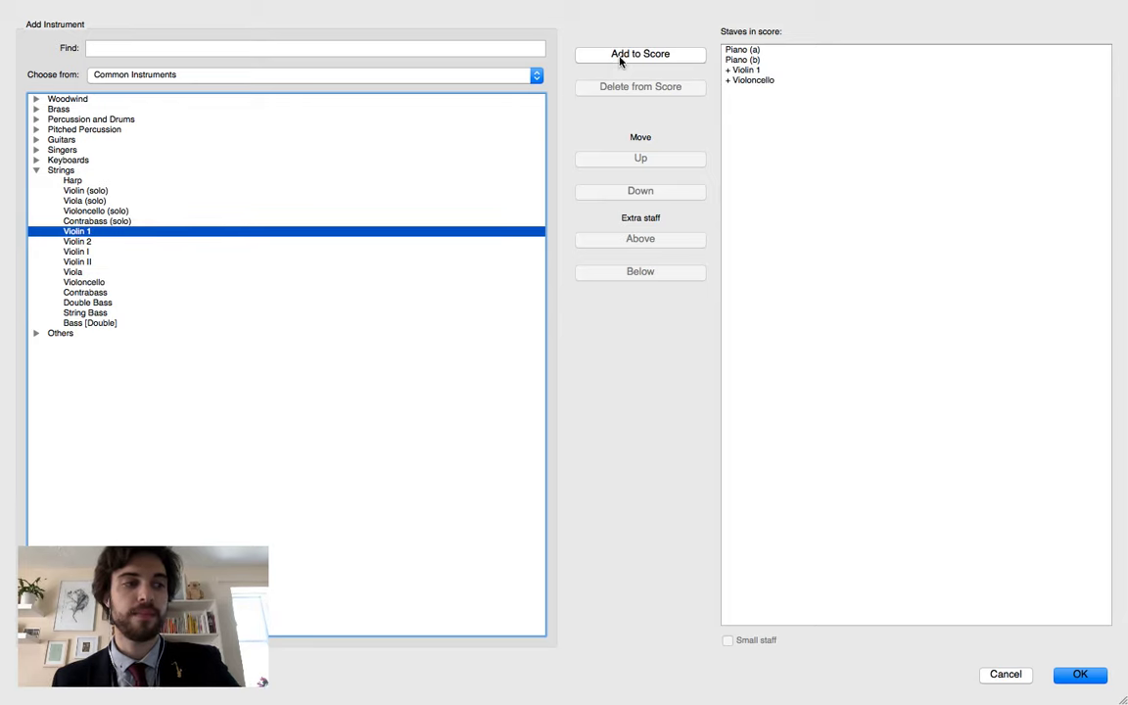
Add an Alto from the Singers group to the staves in the score and delete it again
click(37, 171)
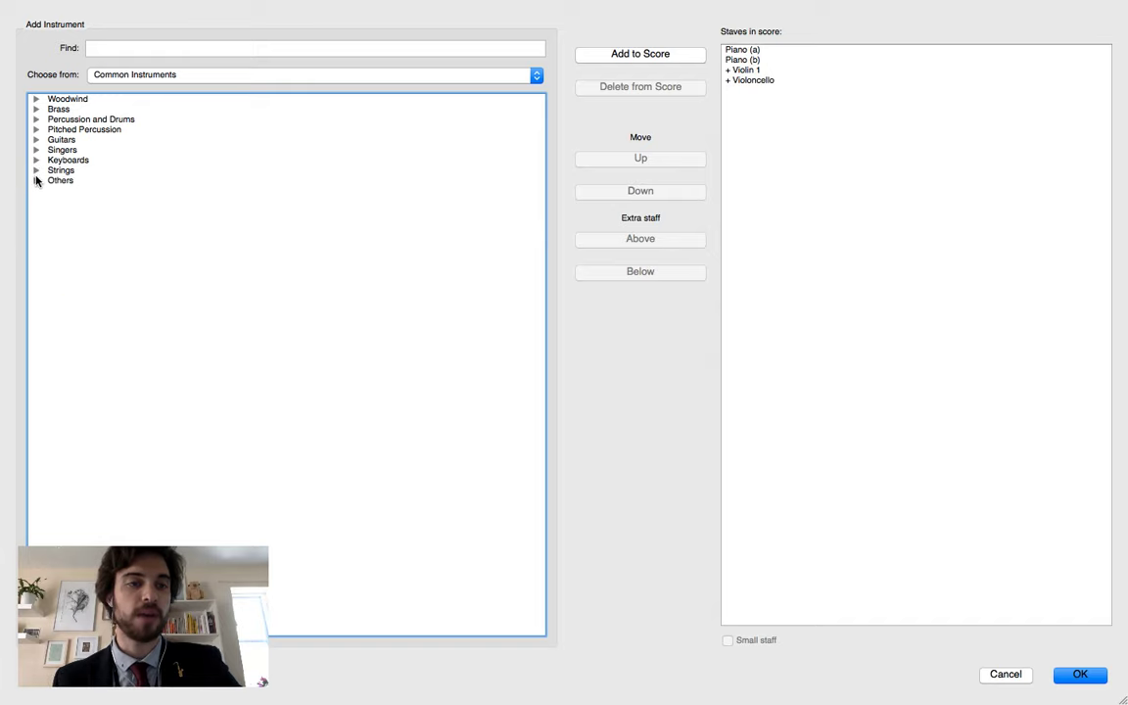
click(36, 150)
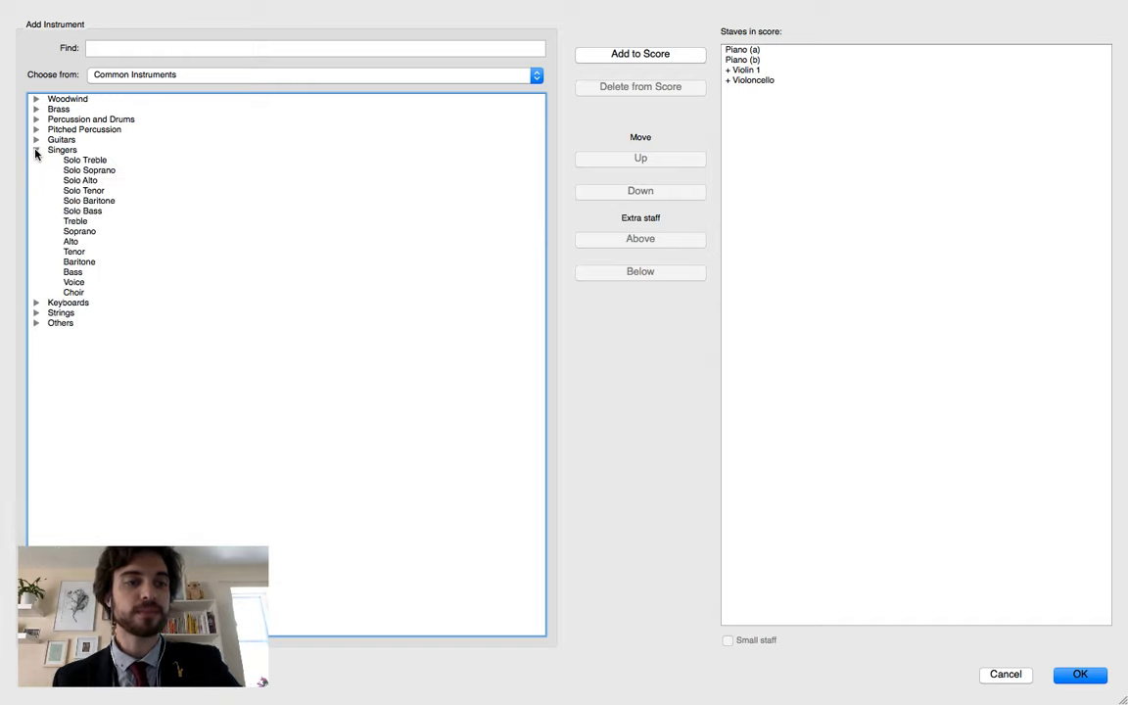
click(73, 242)
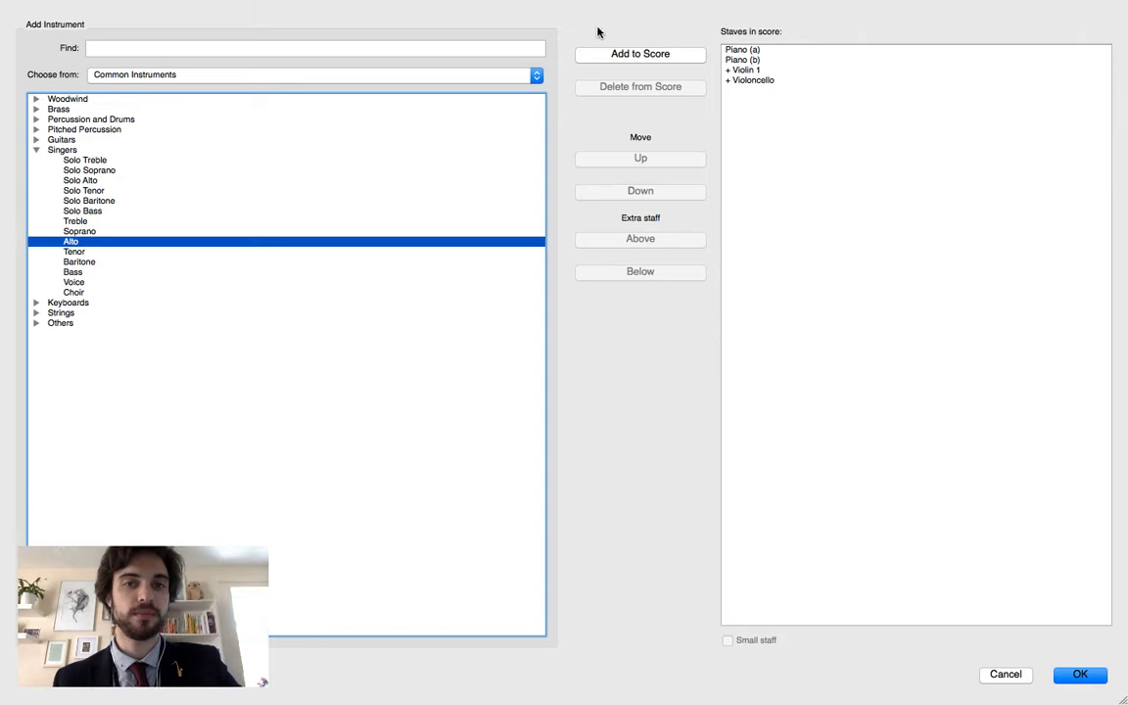
click(611, 54)
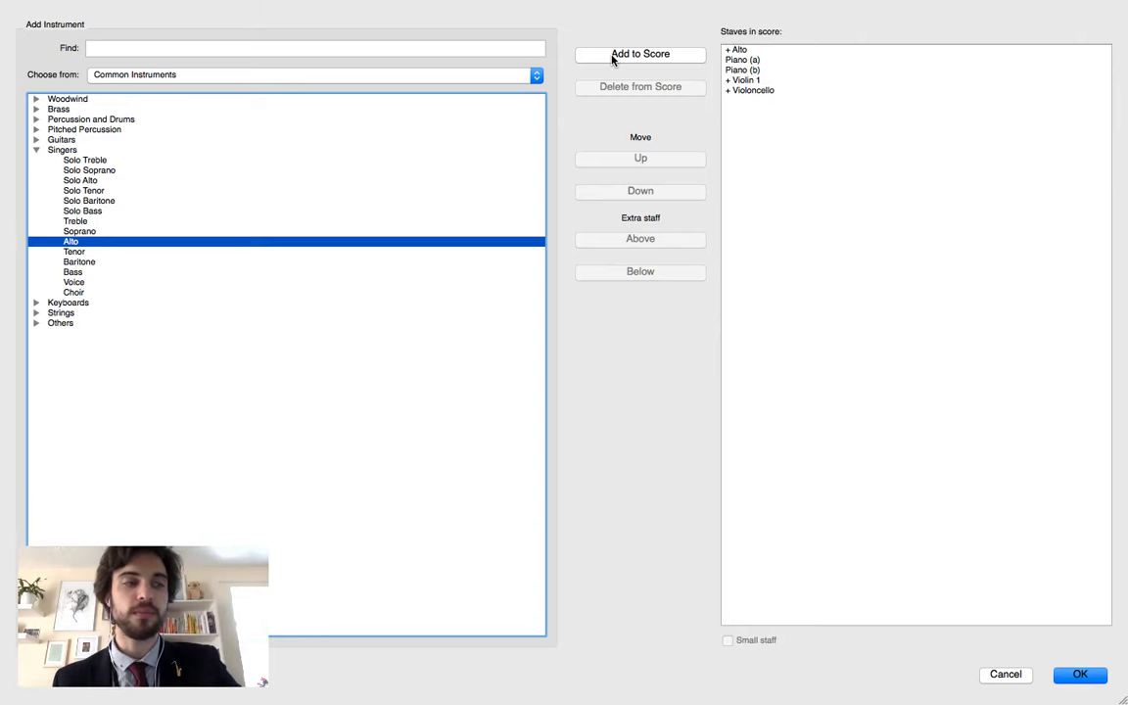
click(822, 233)
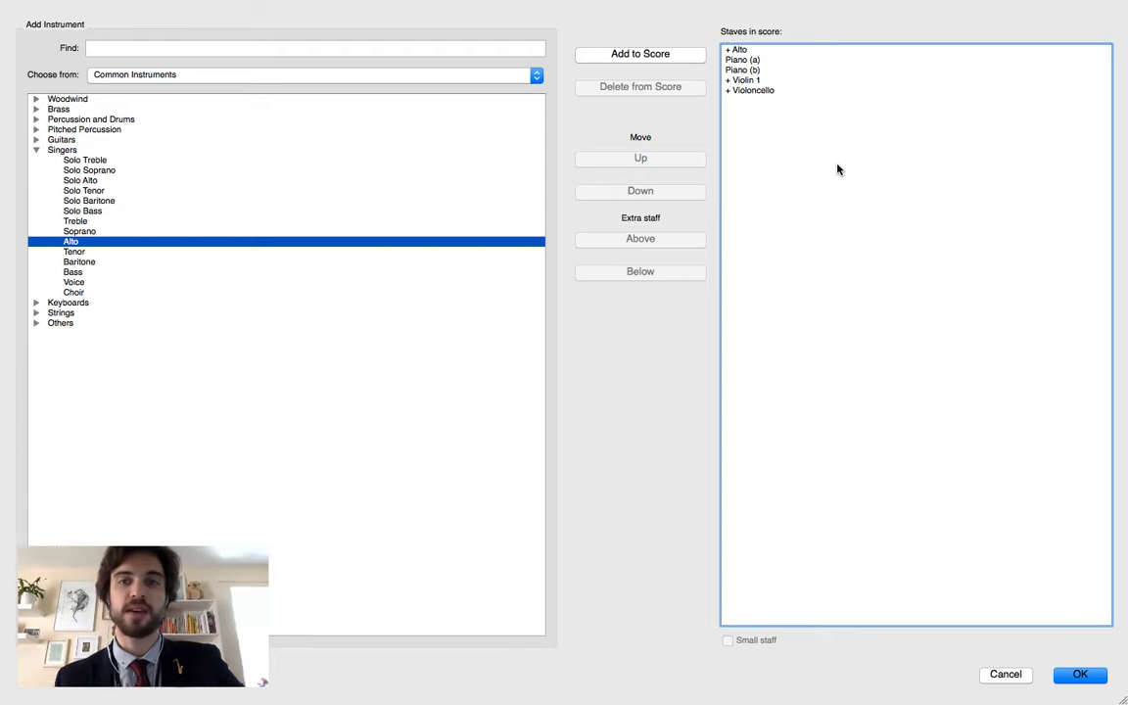
click(741, 54)
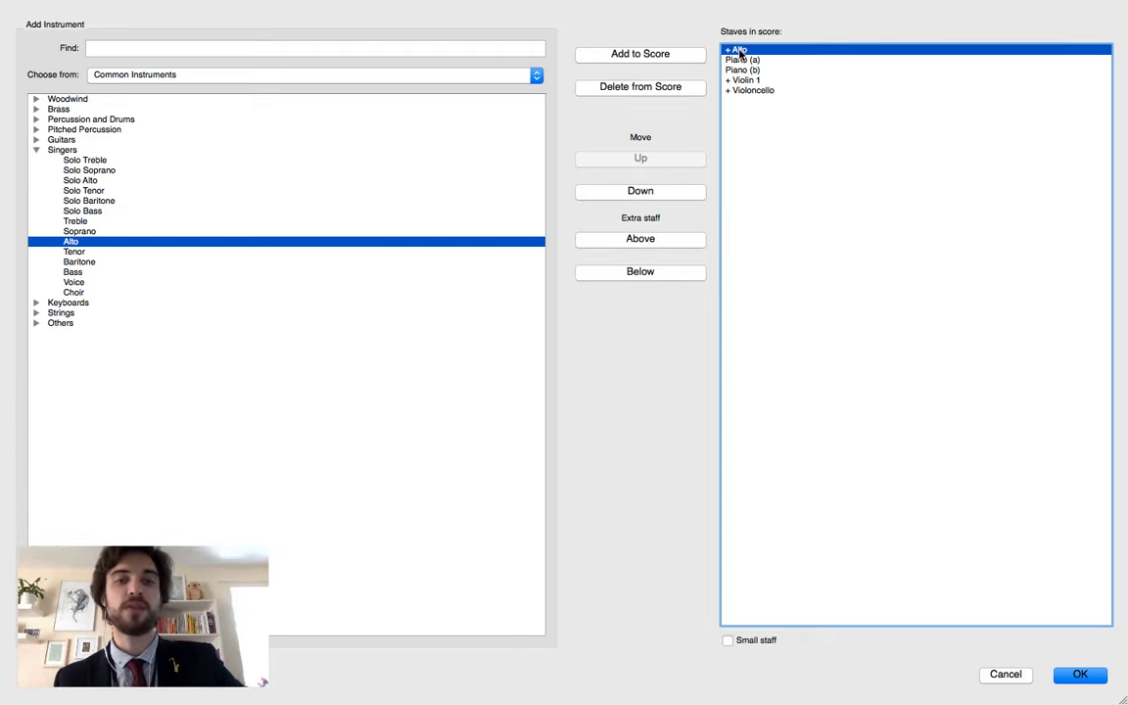
click(617, 88)
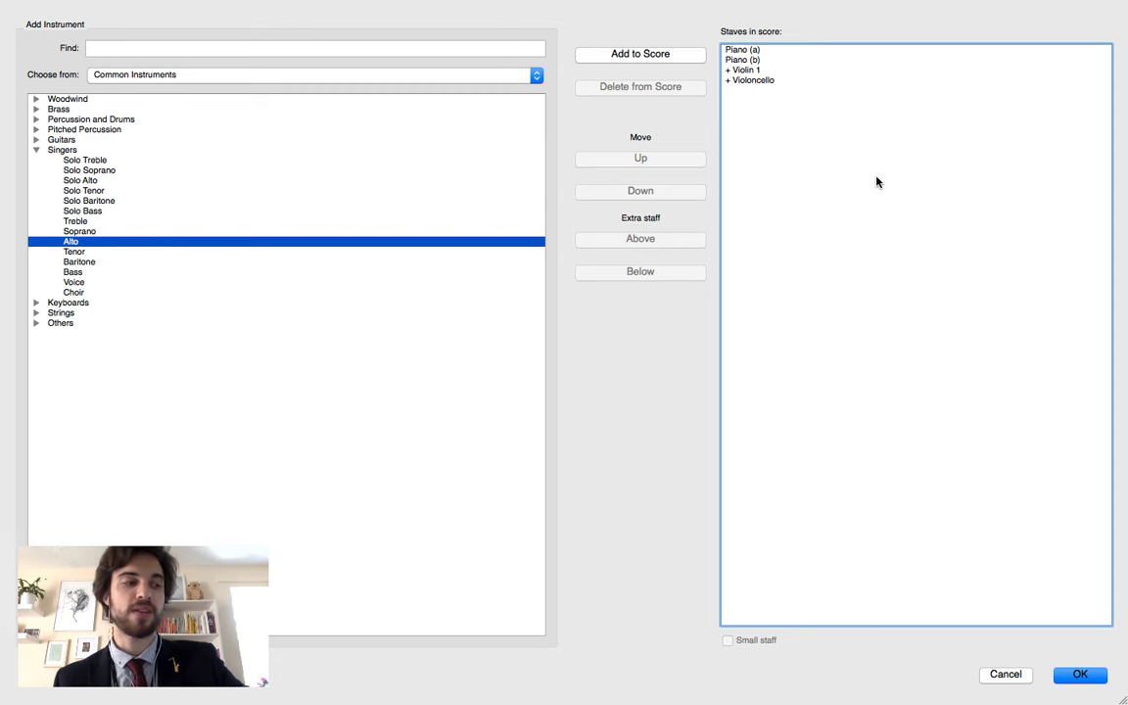
Apply the instrument changes to the score
click(1079, 676)
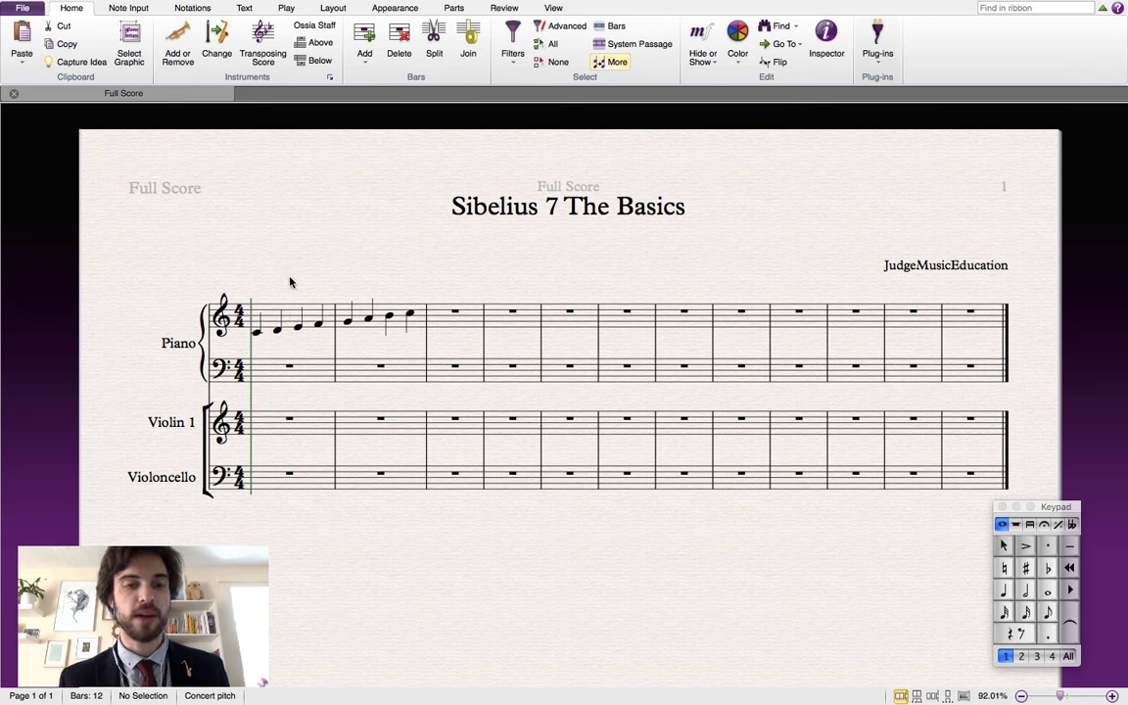
Copy the four notes of bar 1 in the piano's treble staff and paste them into bar 3
click(277, 334)
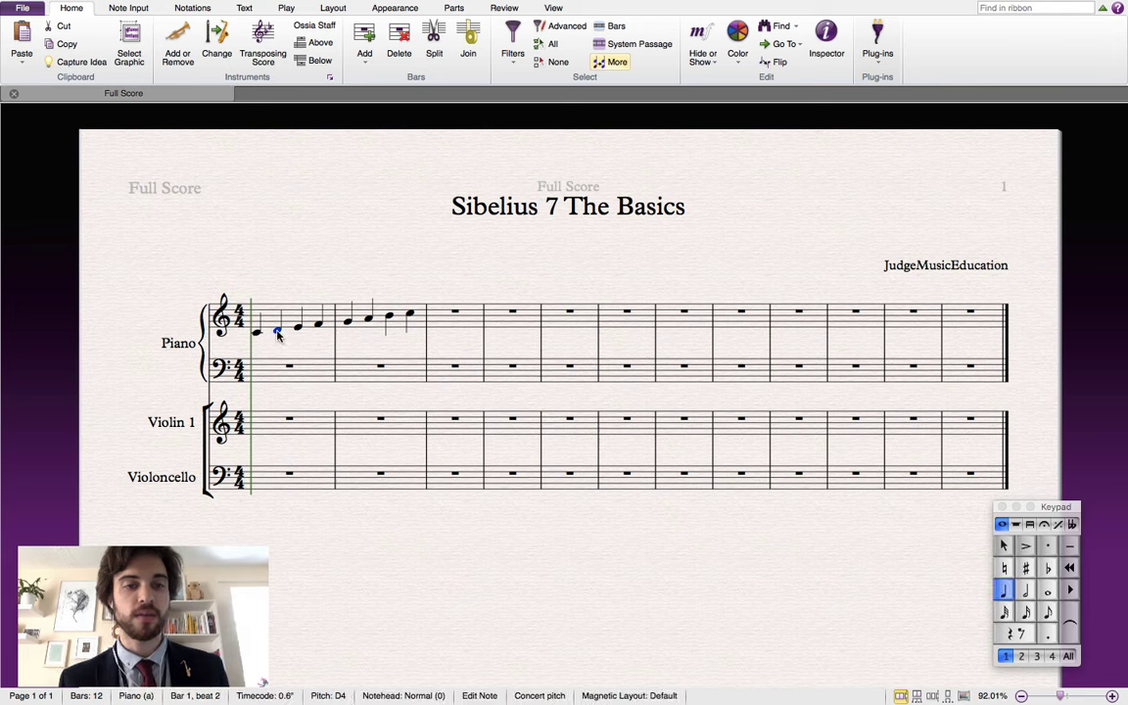
click(312, 229)
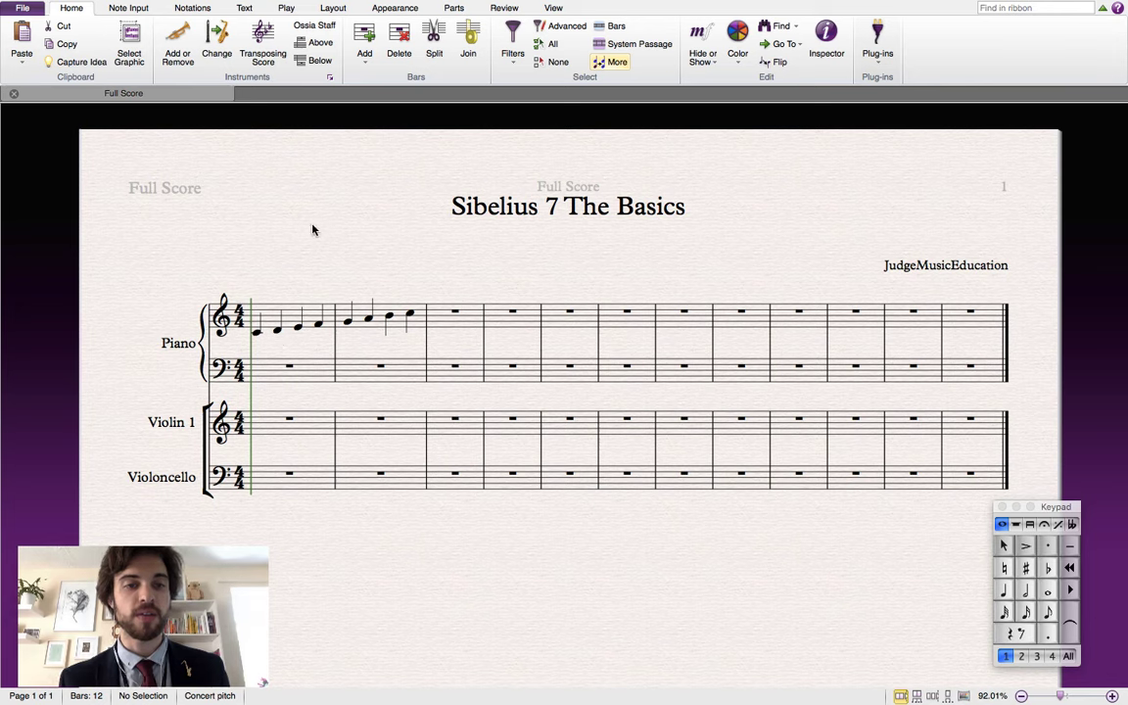
click(287, 312)
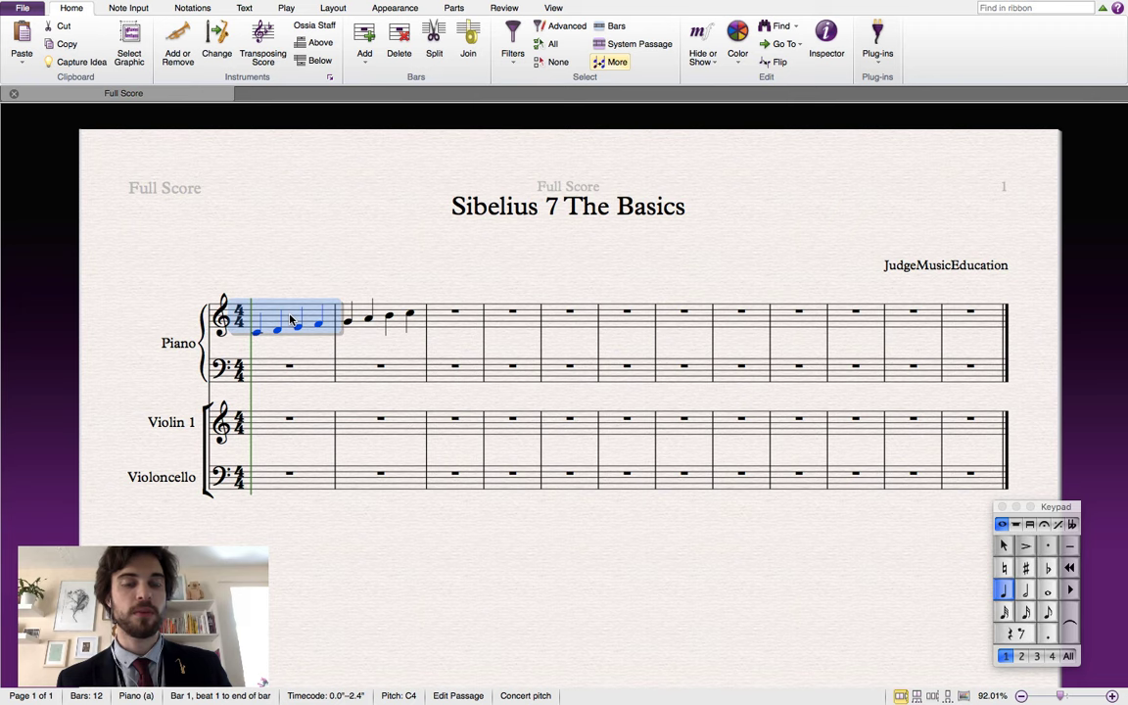
right_click(291, 319)
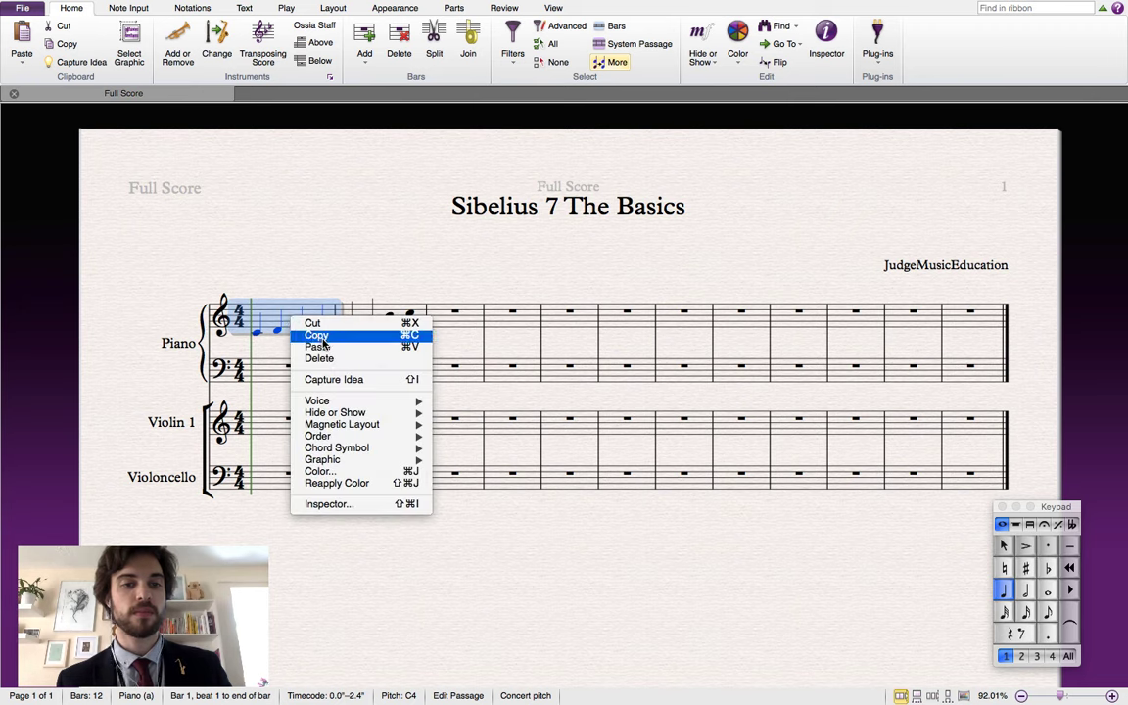
click(317, 336)
click(452, 285)
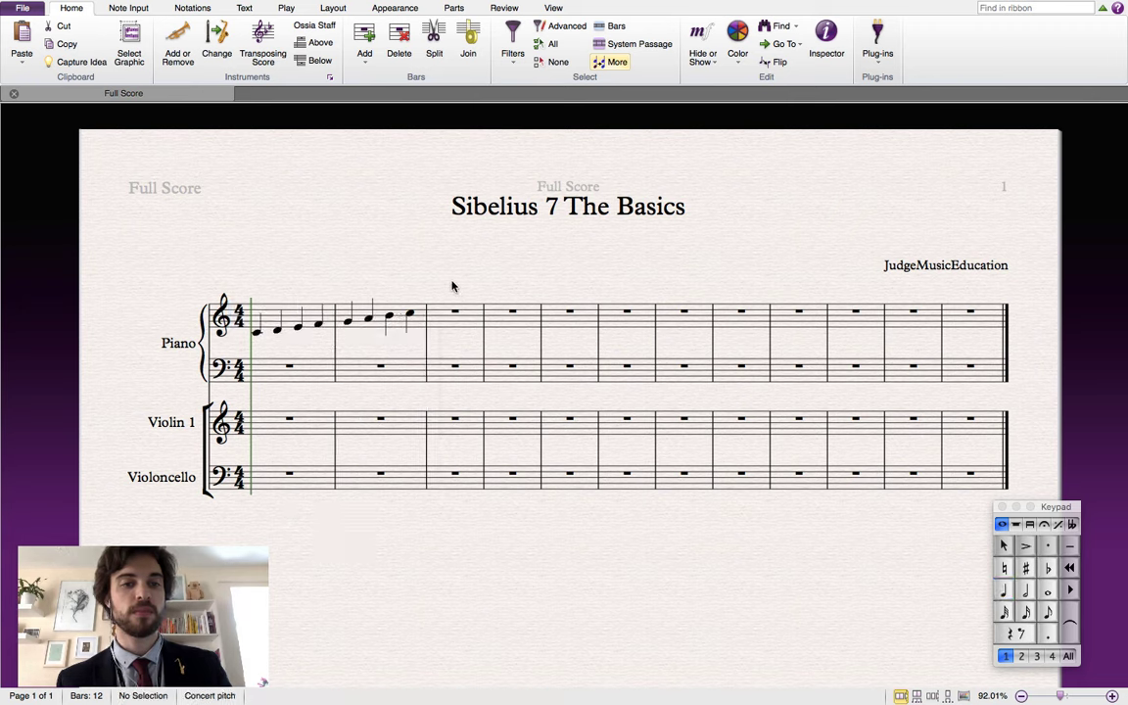
right_click(445, 319)
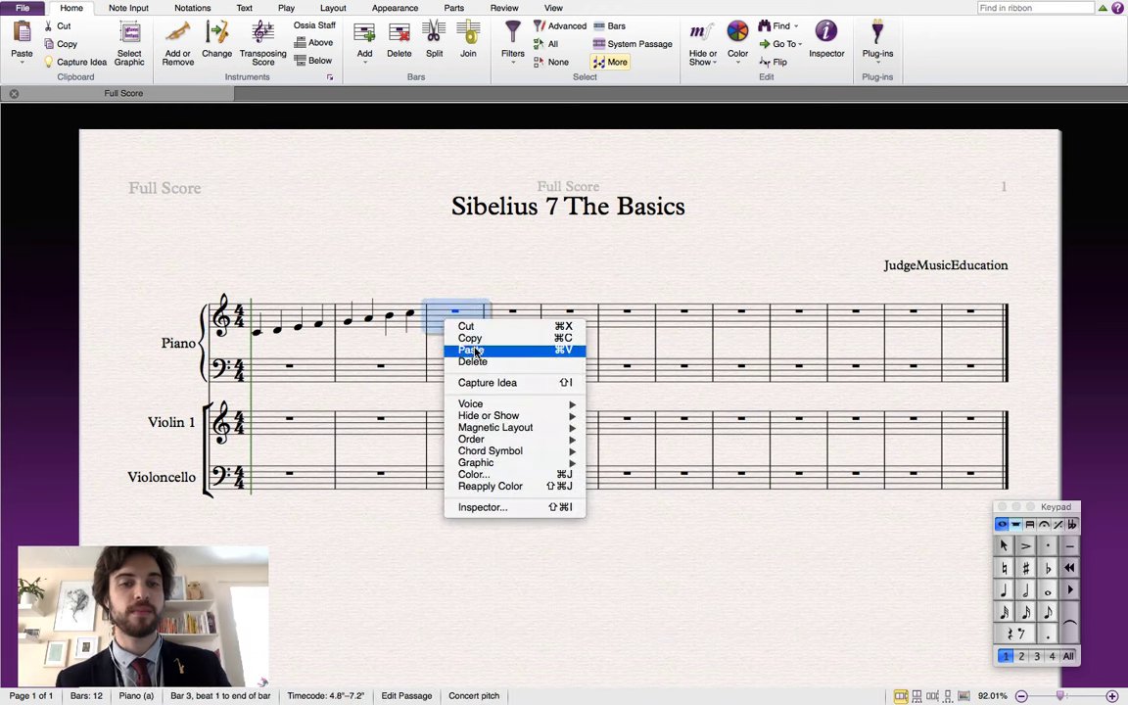
click(474, 350)
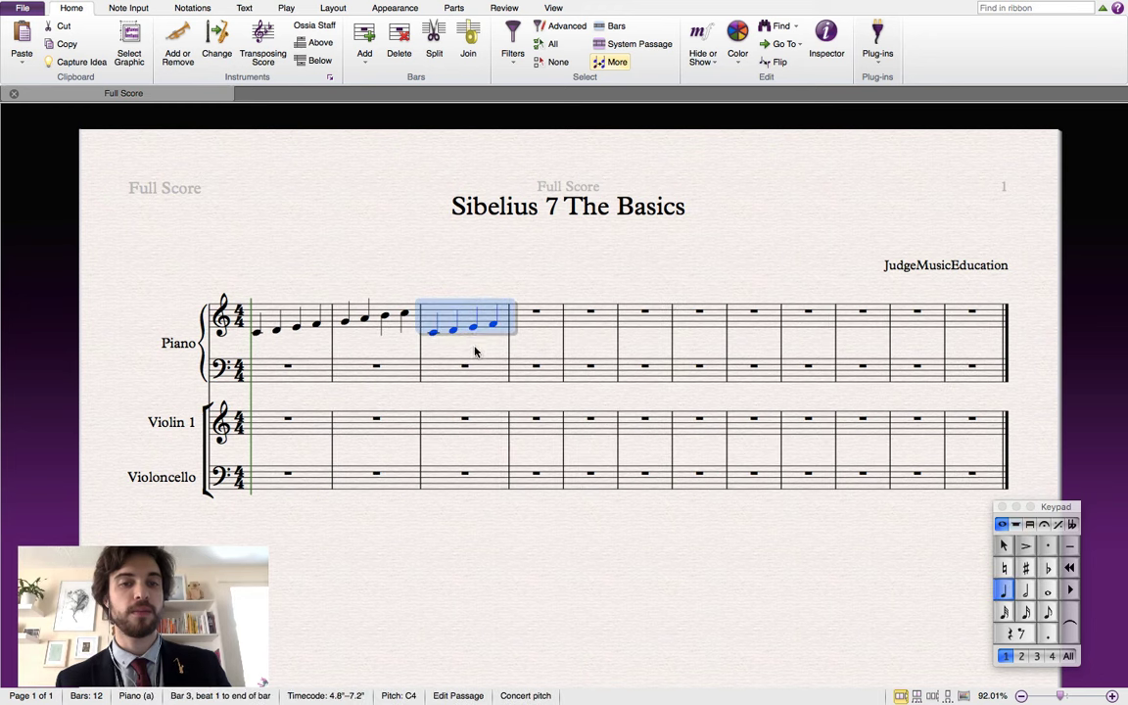
click(471, 255)
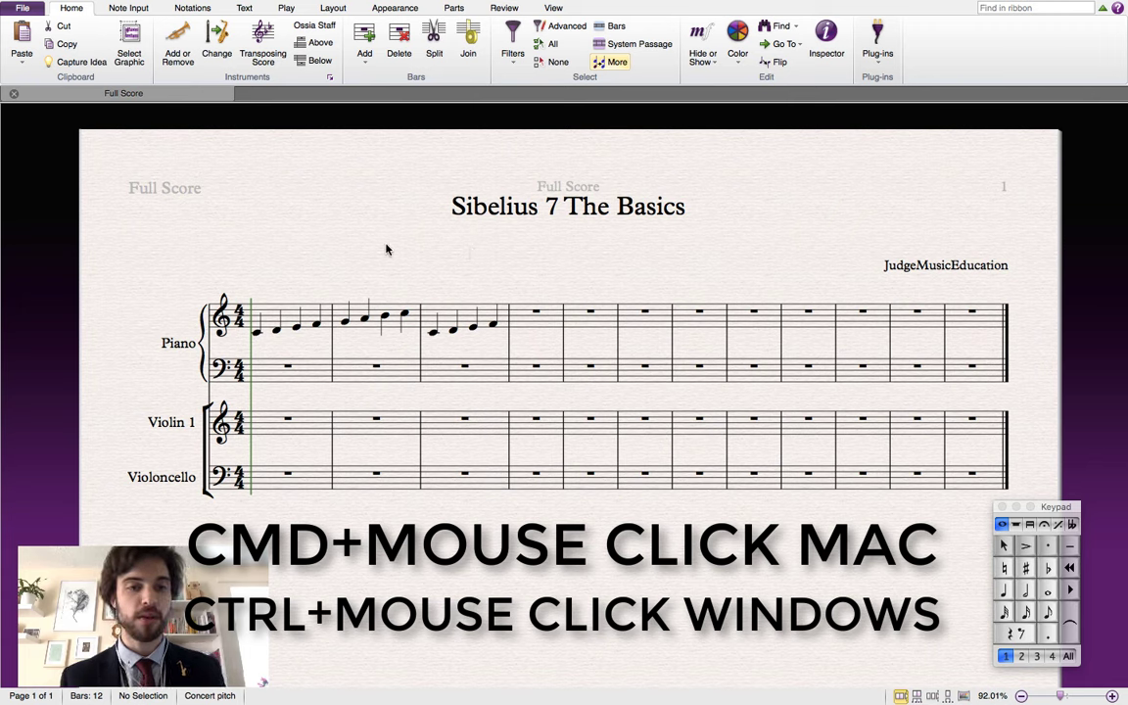
Copy the four individually selected notes of bar 2 in the piano's treble staff and paste them into bar 4
click(348, 323)
super+click(364, 319)
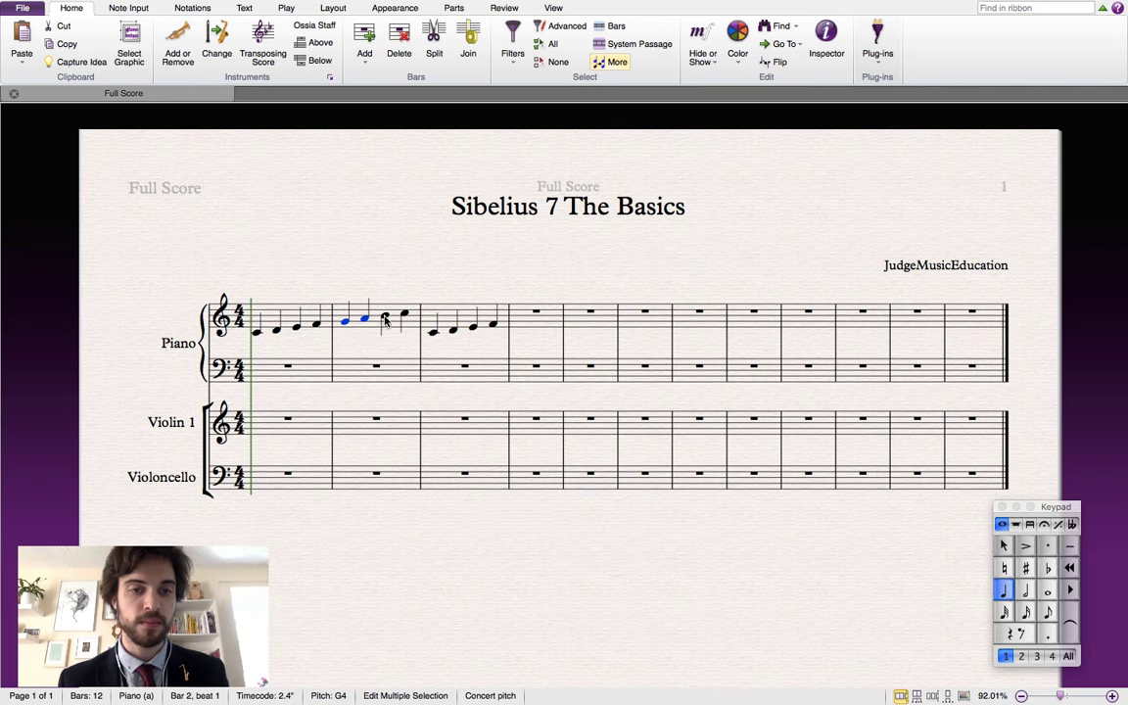
super+click(385, 317)
super+click(404, 316)
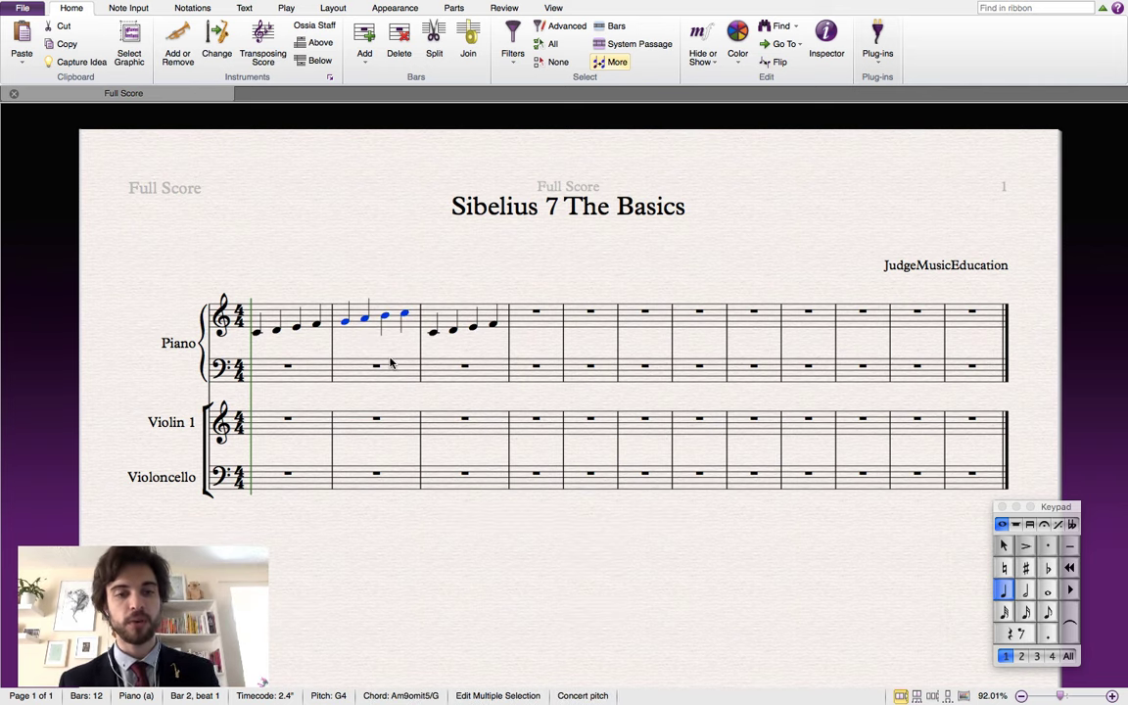
right_click(346, 327)
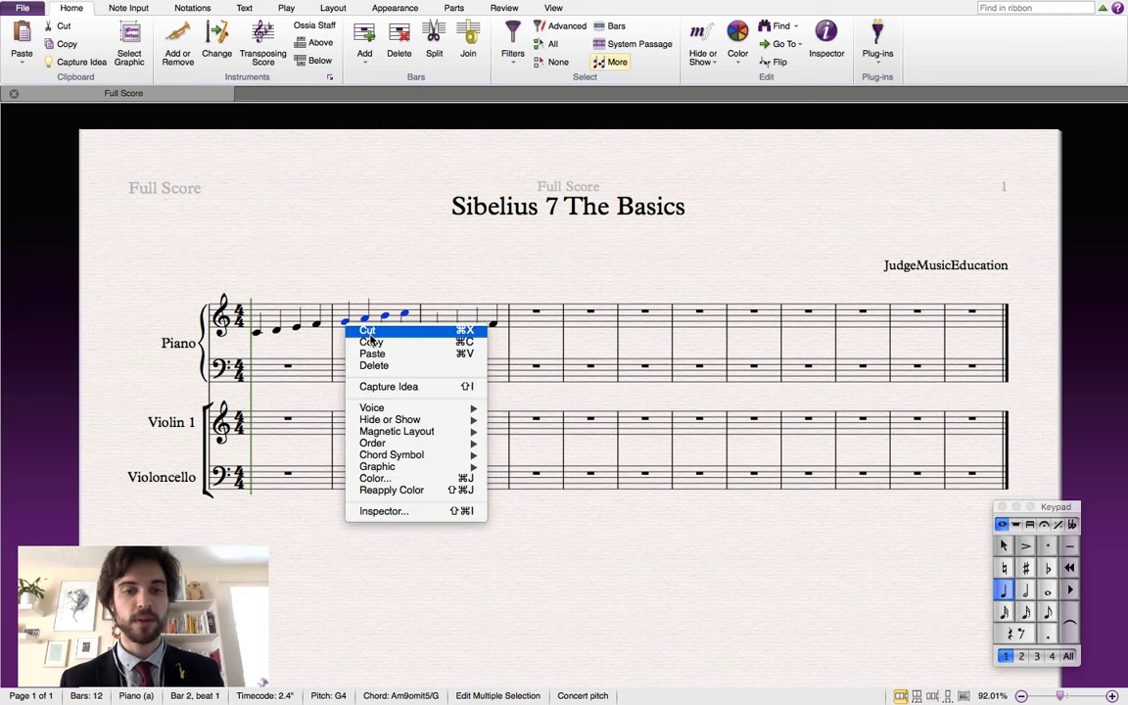
click(373, 348)
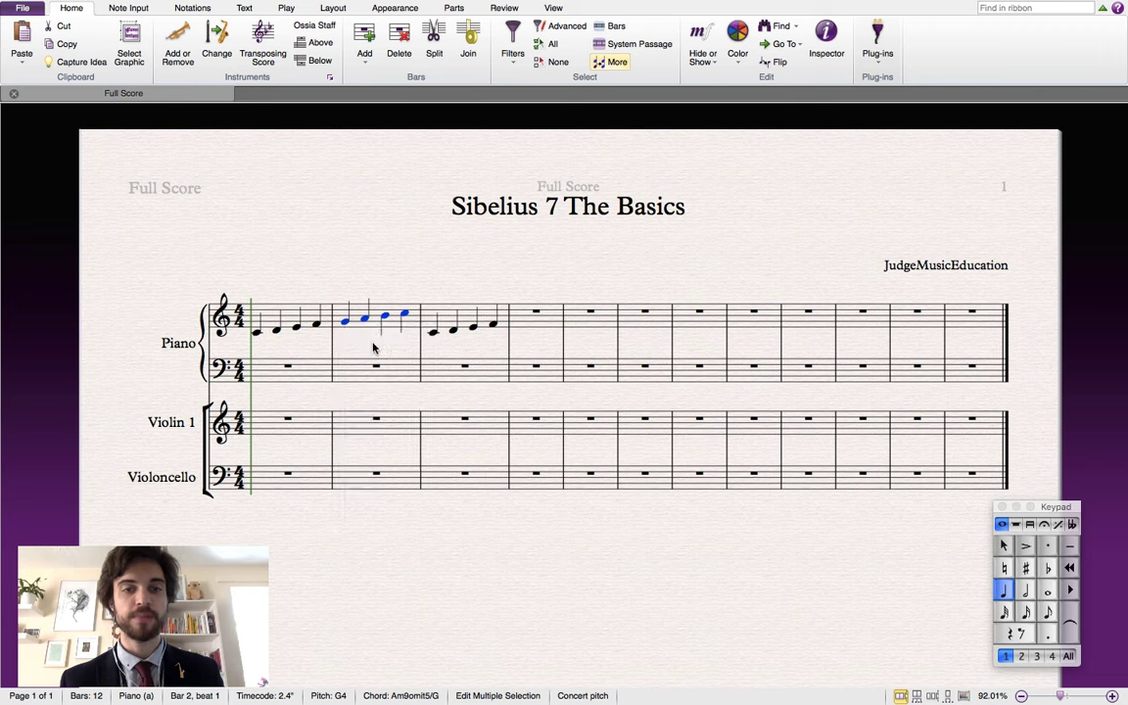
click(523, 328)
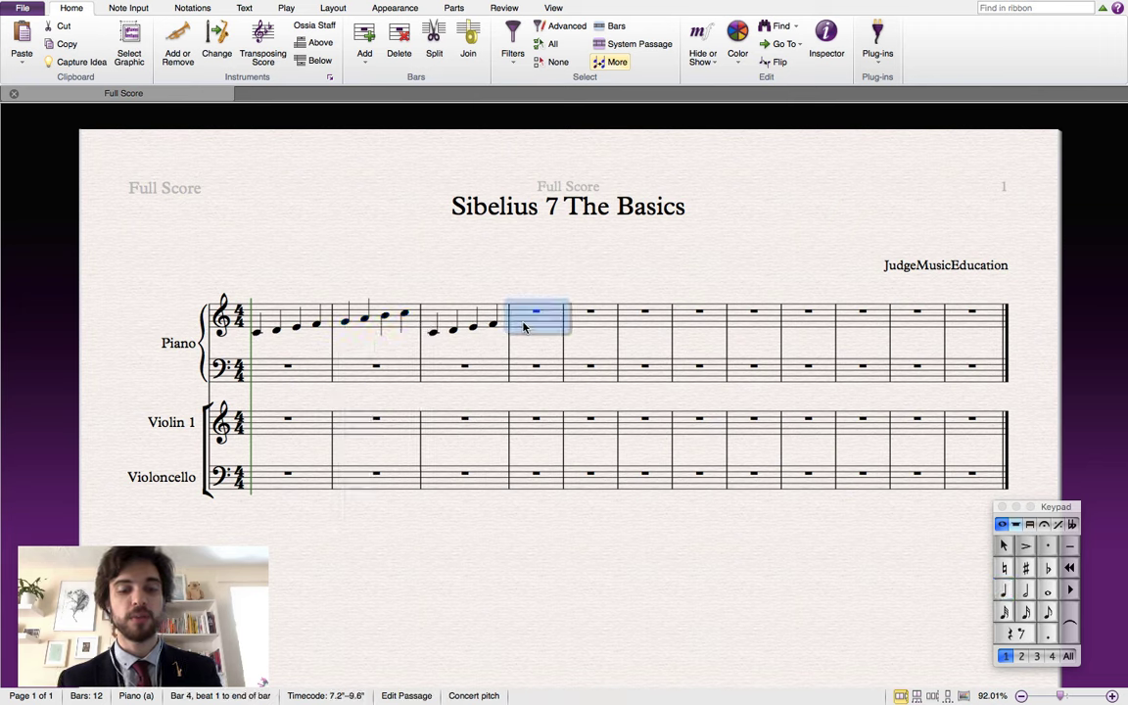
key(super+v)
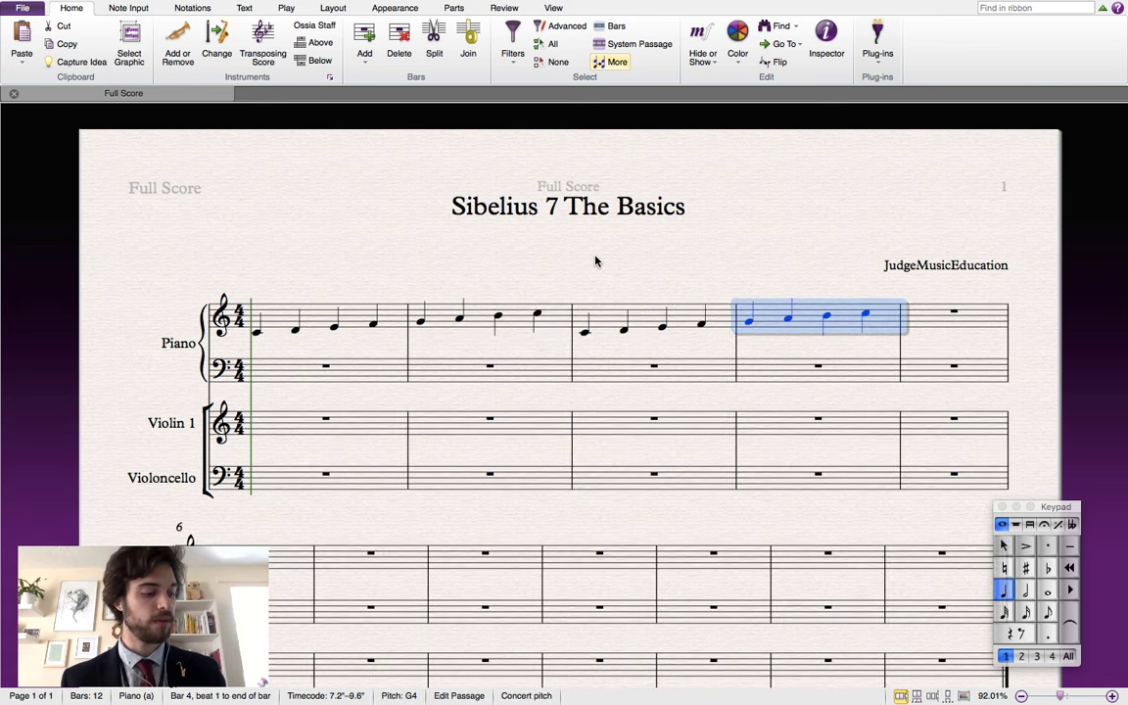
key(Escape)
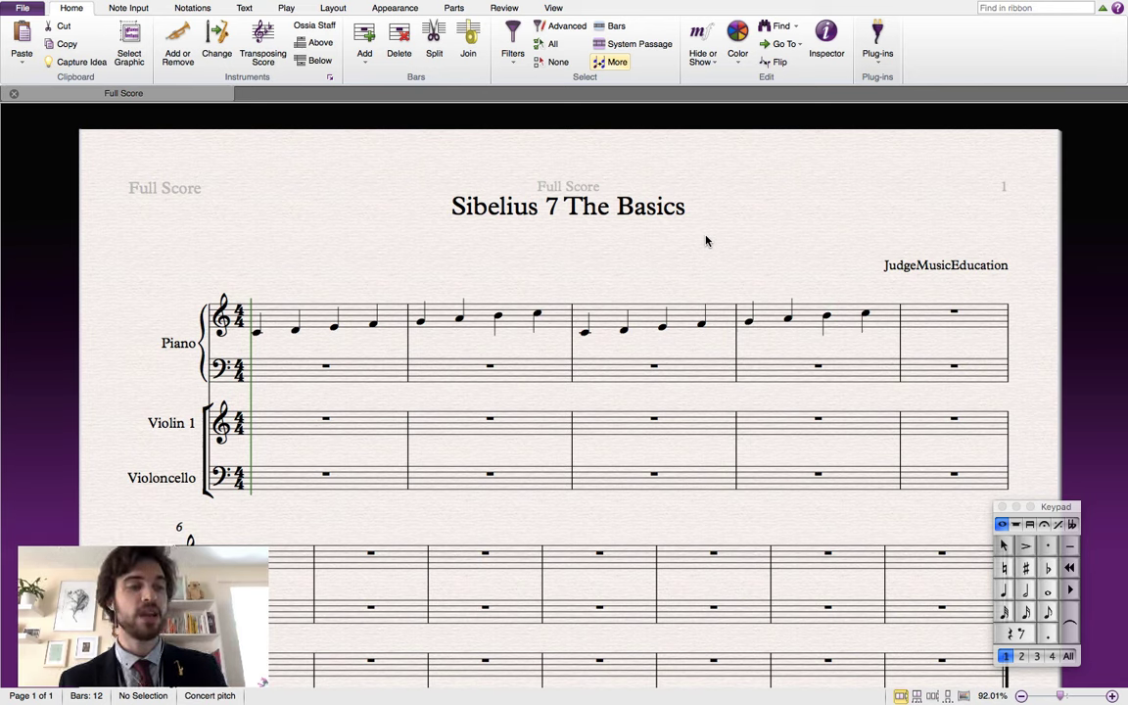
Add the tempo text "Andante" above the start of bar 1 in the score
right_click(347, 259)
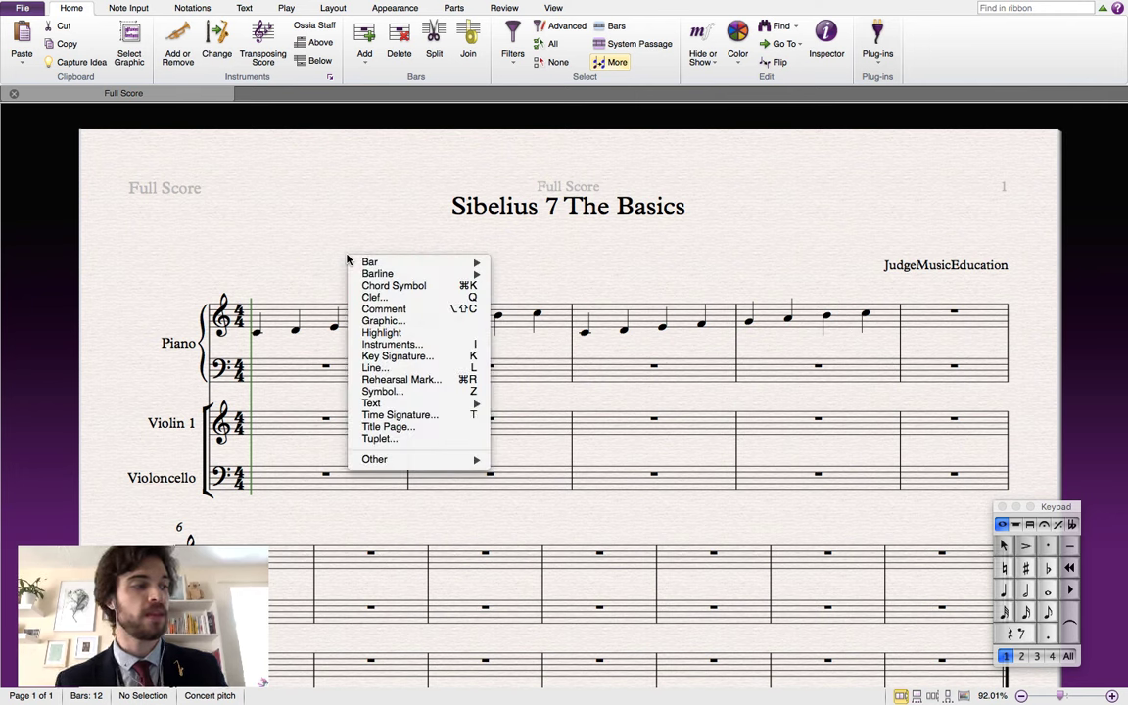
mouse_move(373, 262)
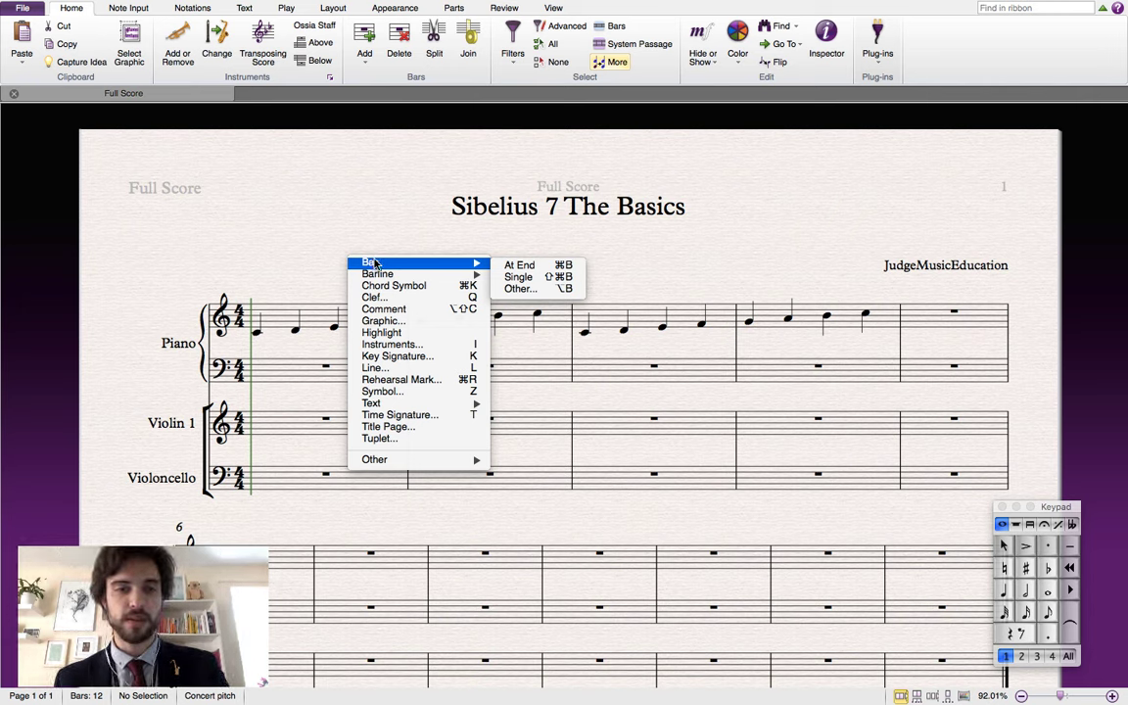
mouse_move(414, 404)
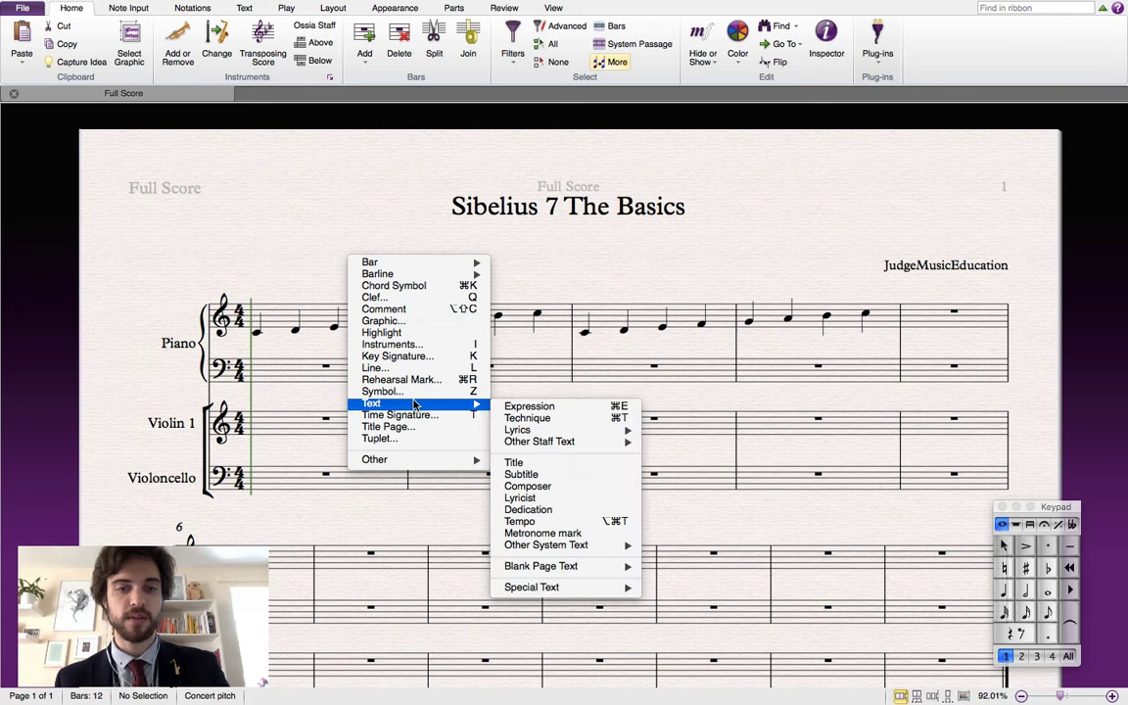
click(524, 521)
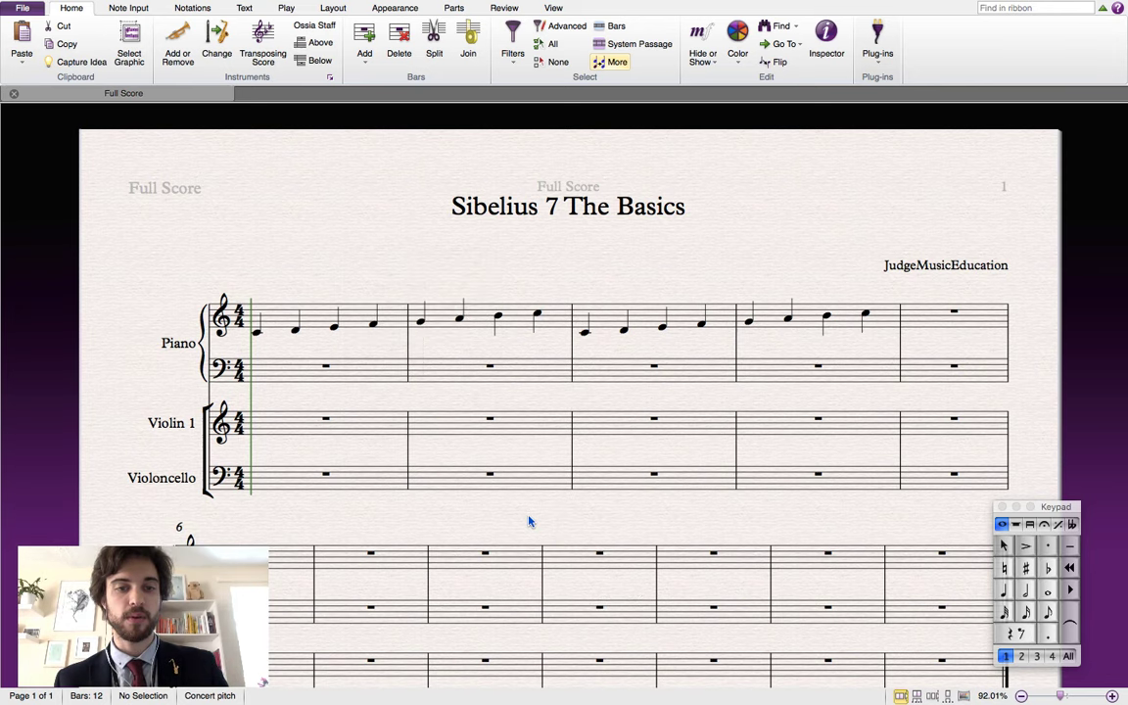
click(262, 286)
text(A)
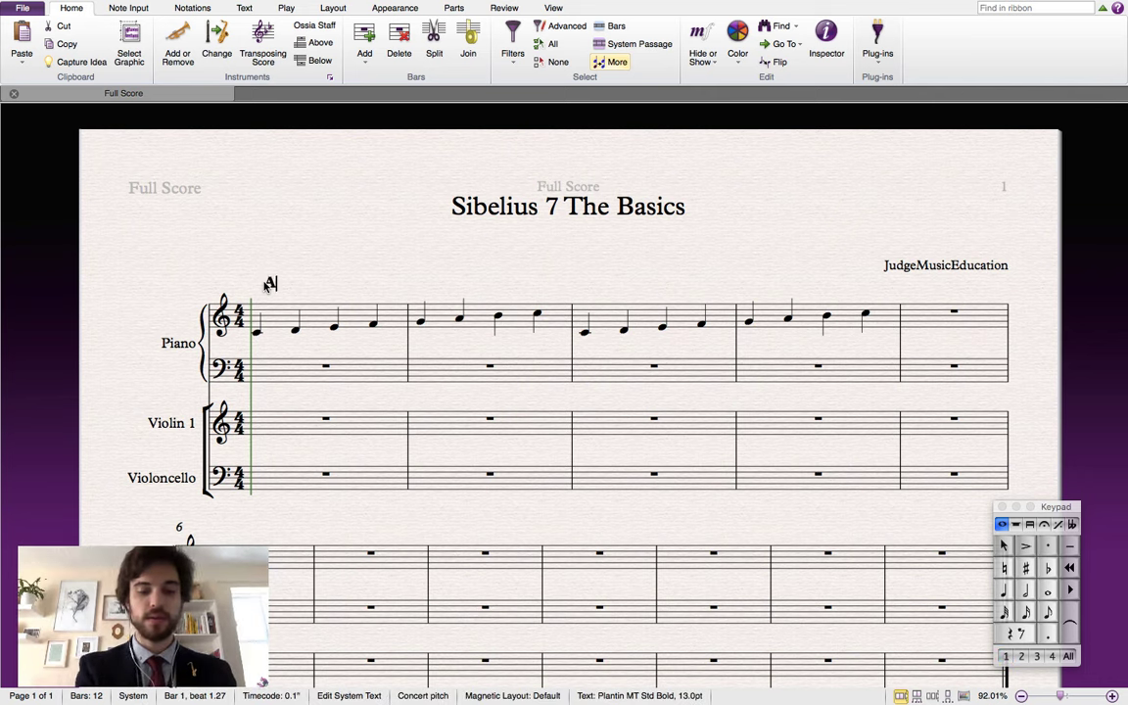
text(ndante)
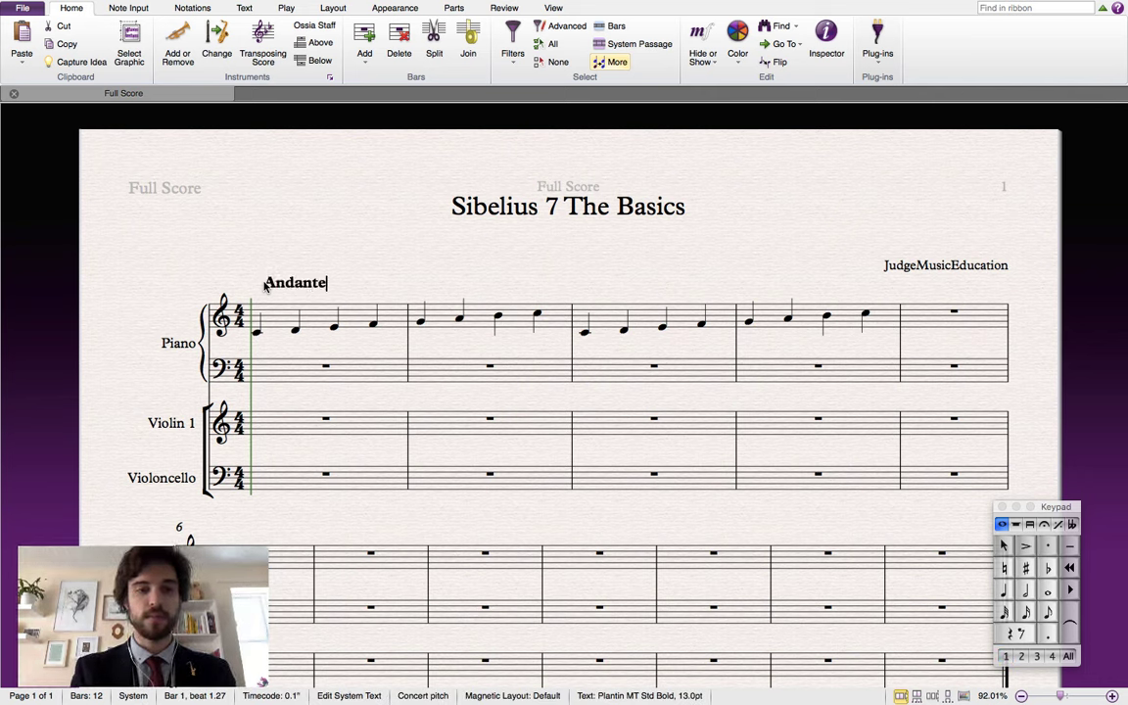
key(Escape)
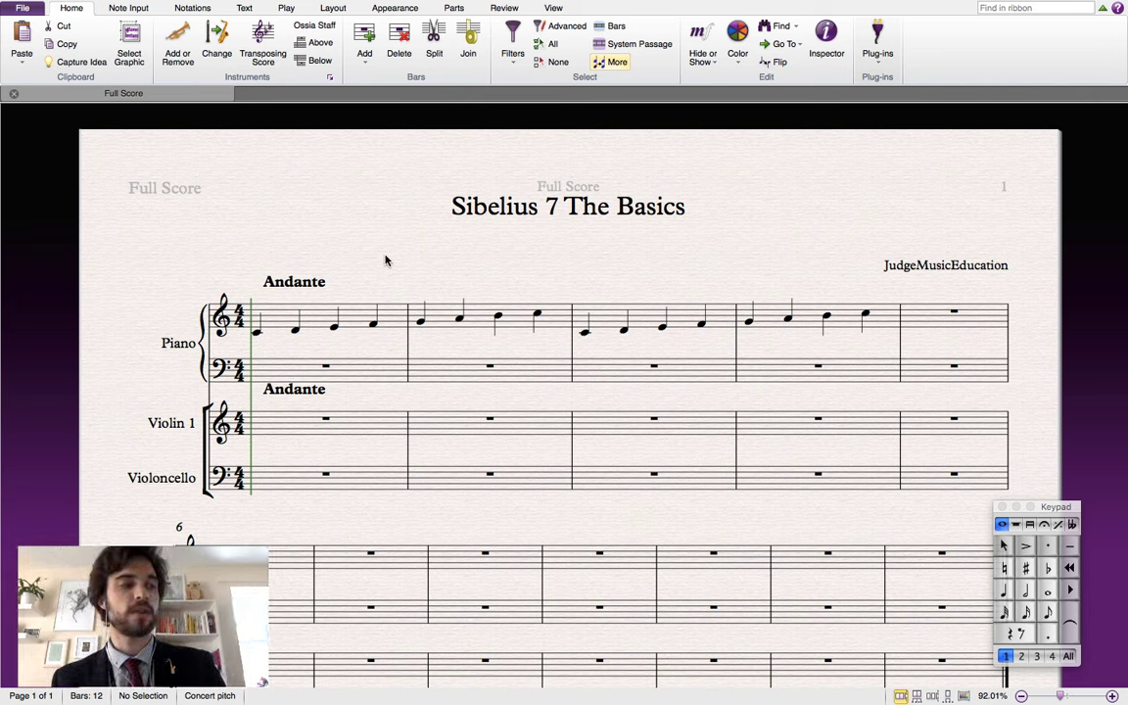
Add the lyrics "do re mi far so la ti do" as Lyrics line 1 under the piano's treble notes in bars 1 and 2
right_click(273, 350)
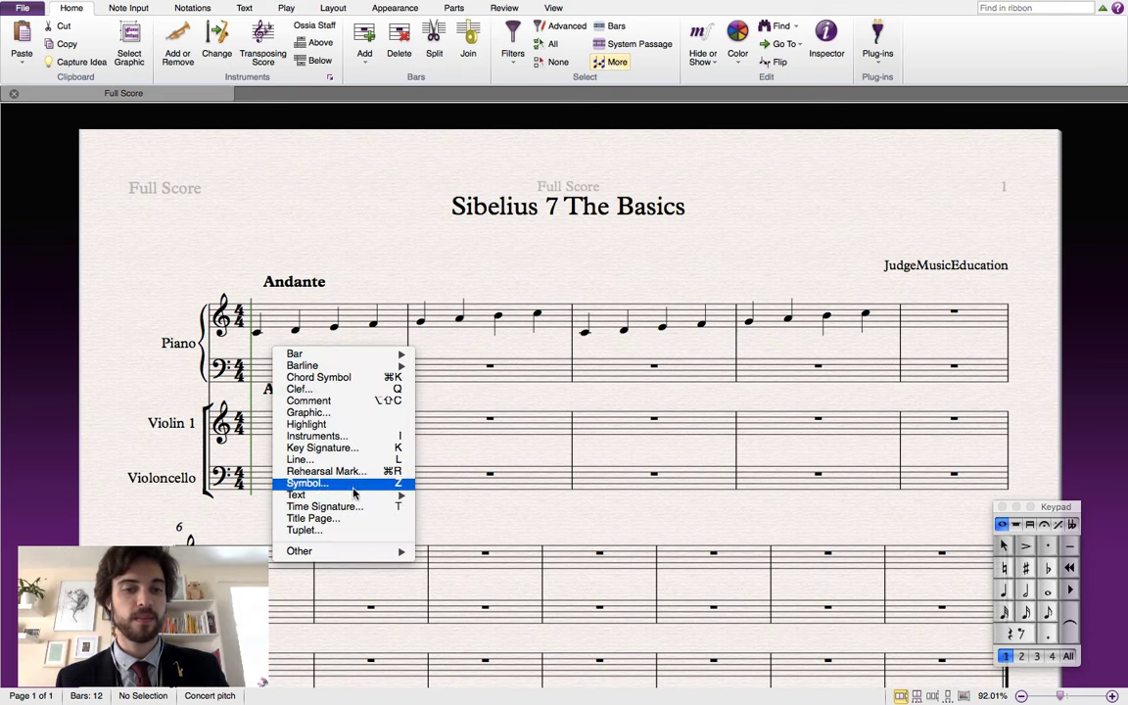
mouse_move(354, 495)
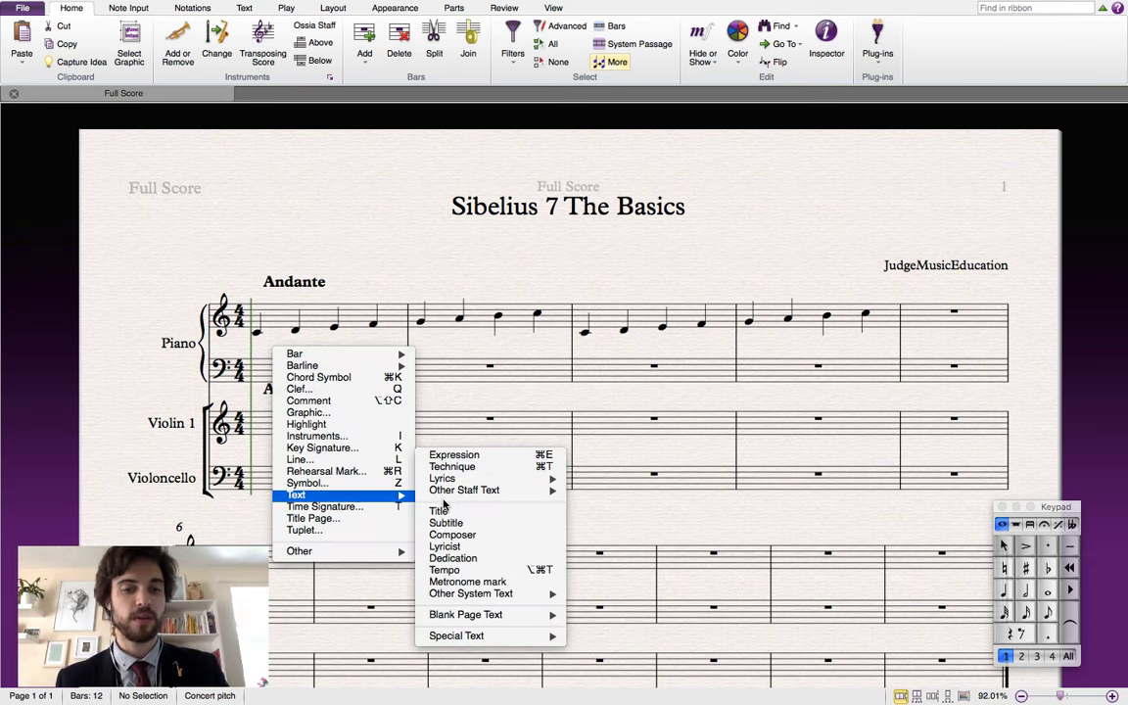
mouse_move(465, 484)
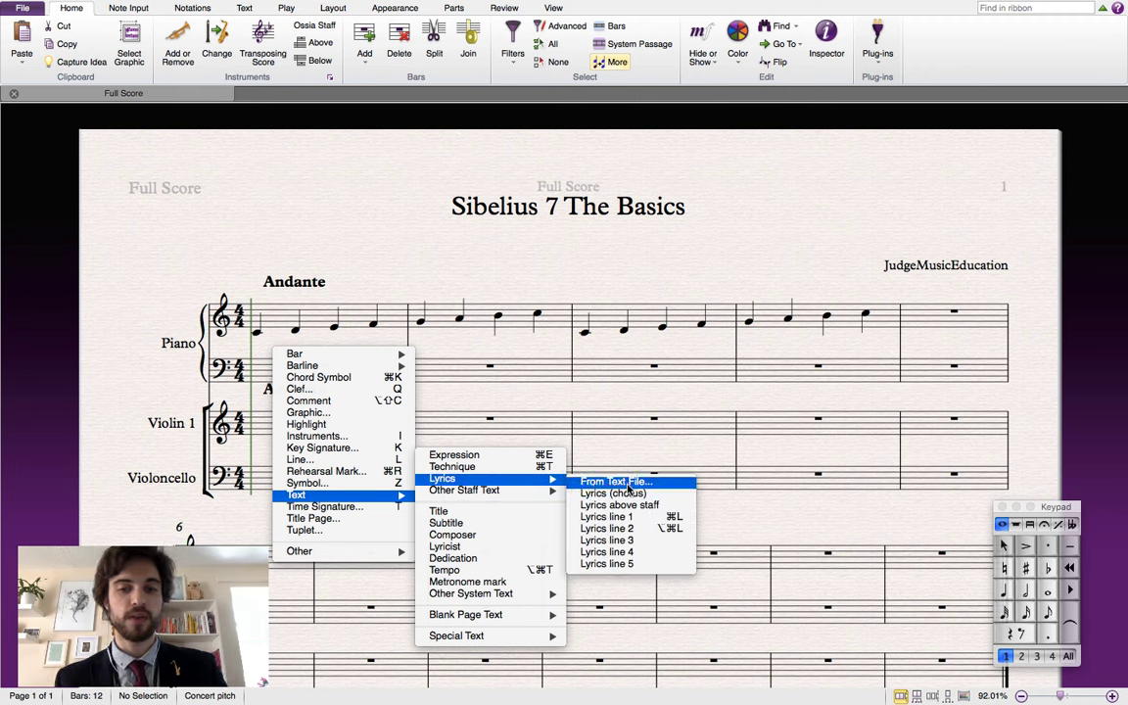
click(630, 518)
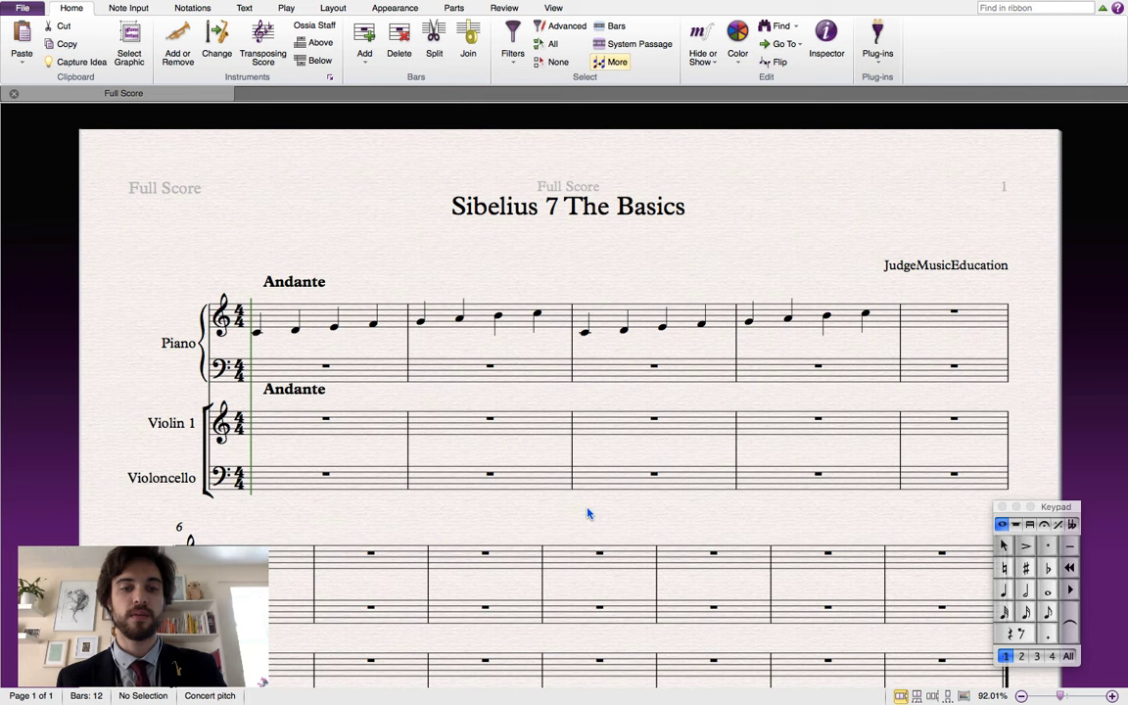
click(257, 342)
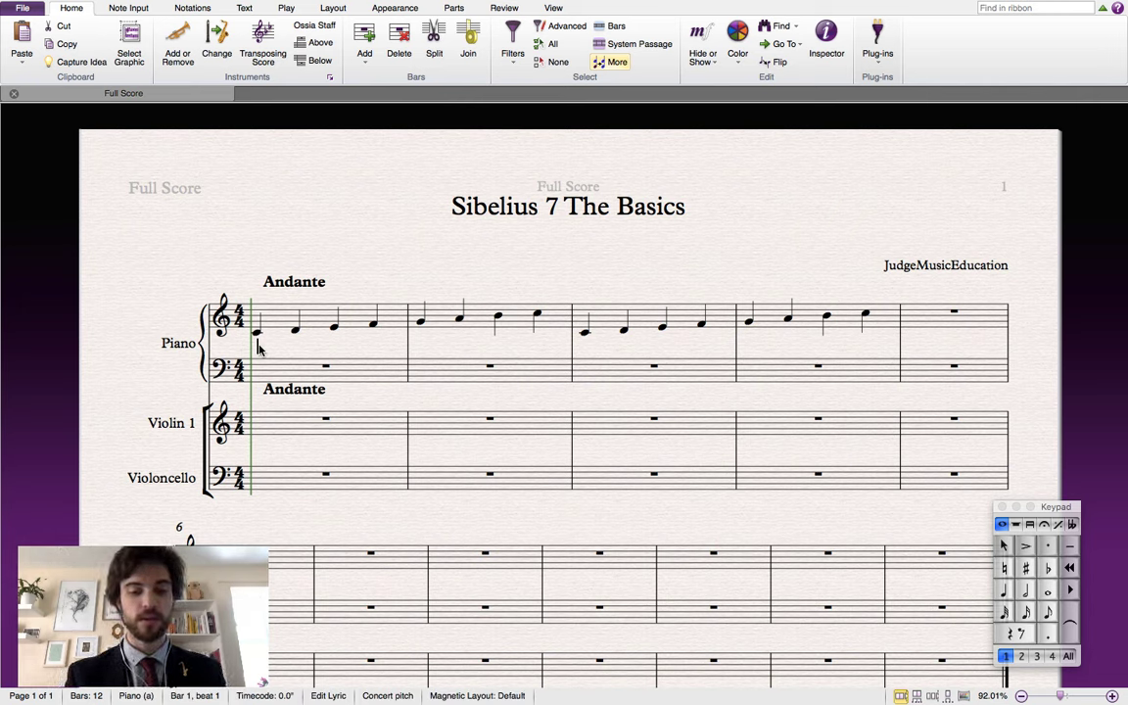
text(do )
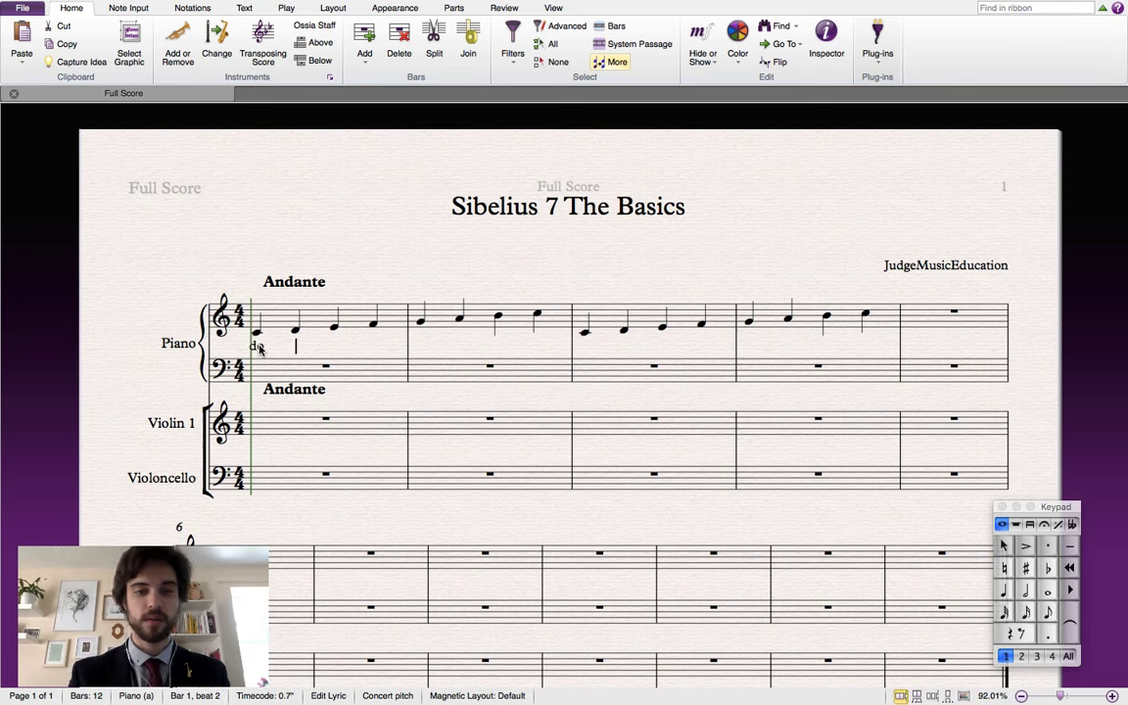
text(re mi)
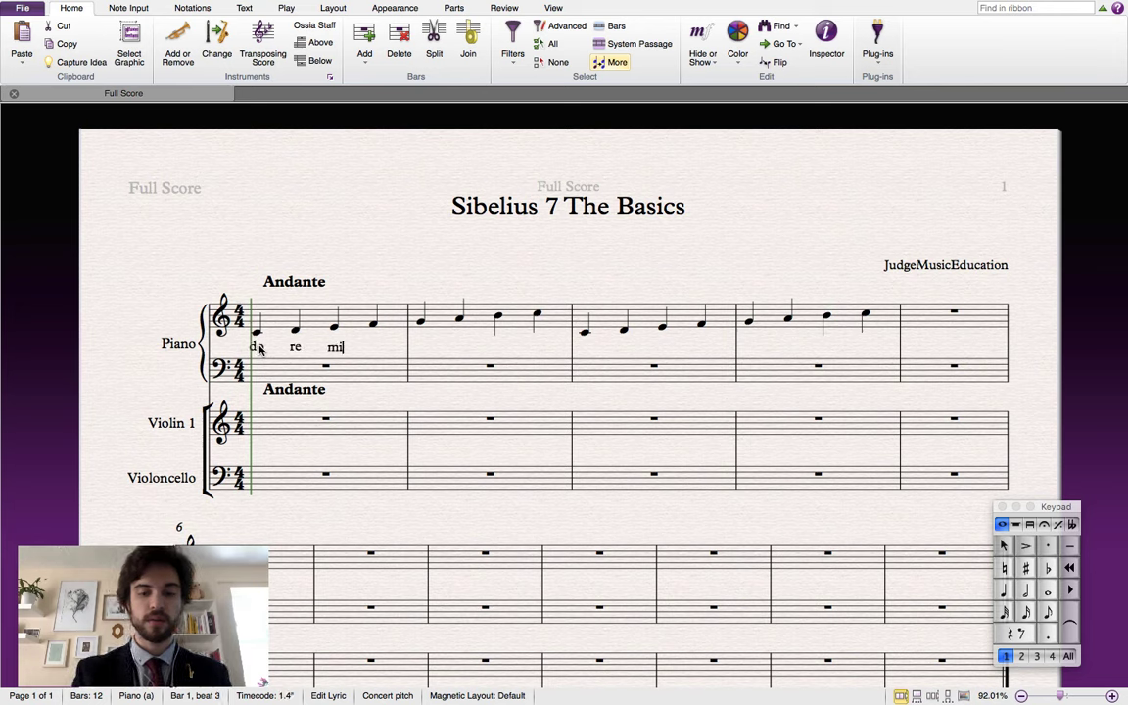
text( far)
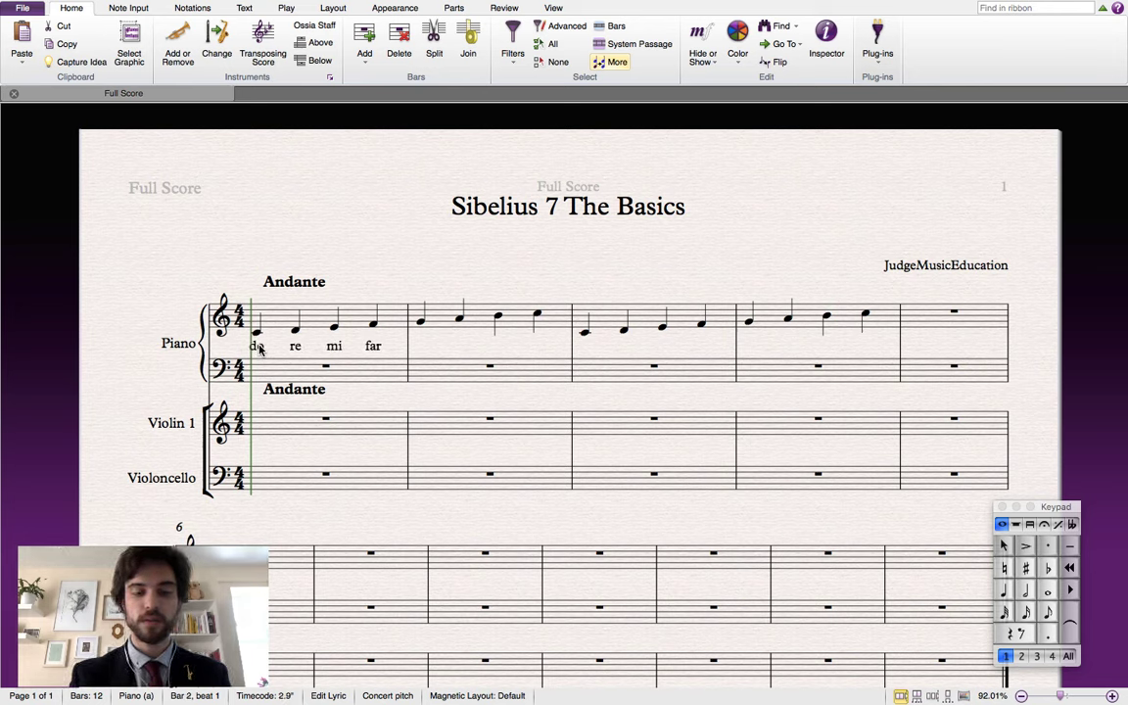
text( so la ti do)
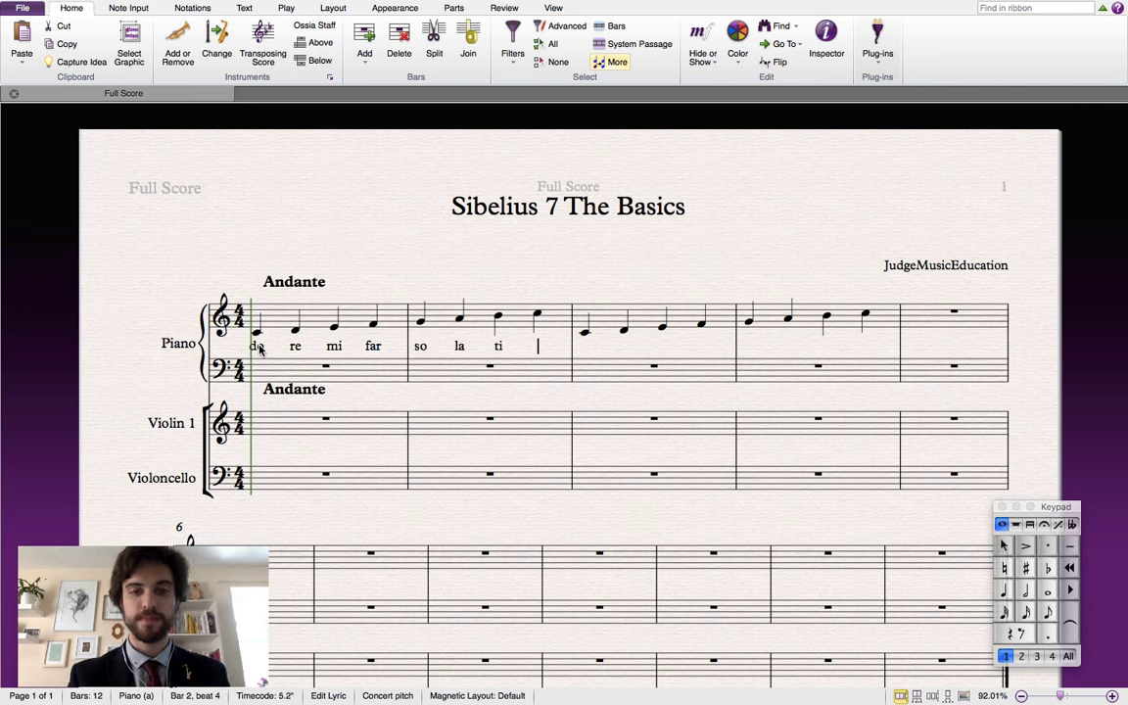
click(516, 247)
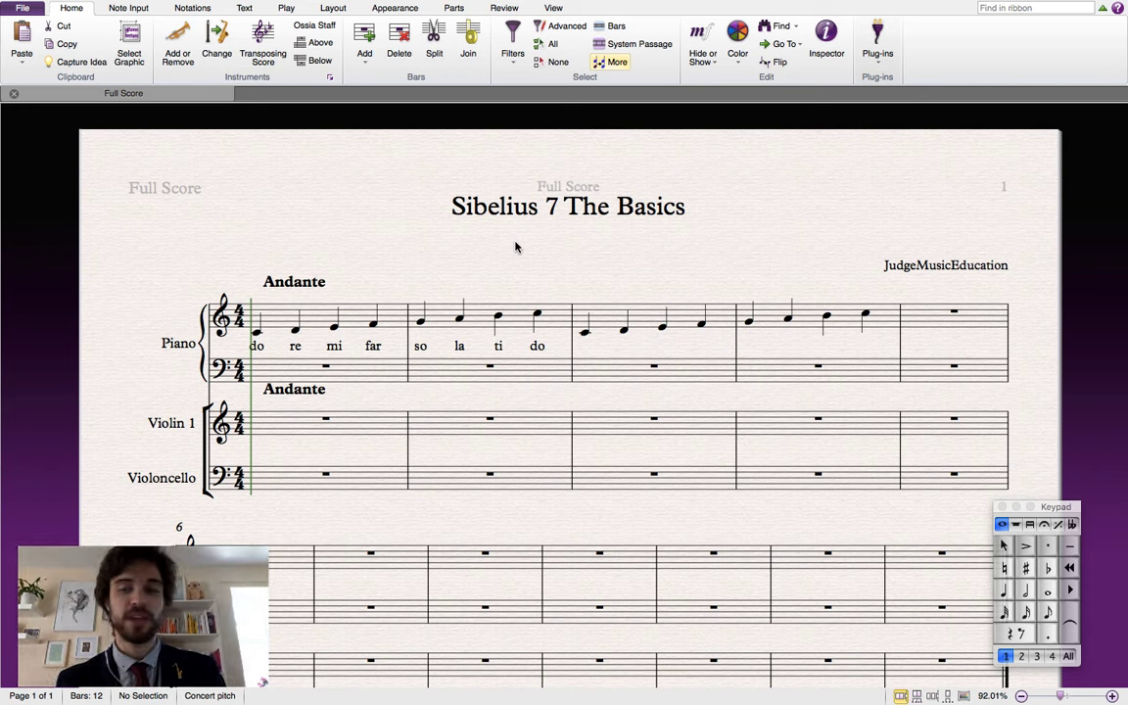
Close the Keypad panel, show it again and reposition it beside the end of the score's second system
click(1000, 507)
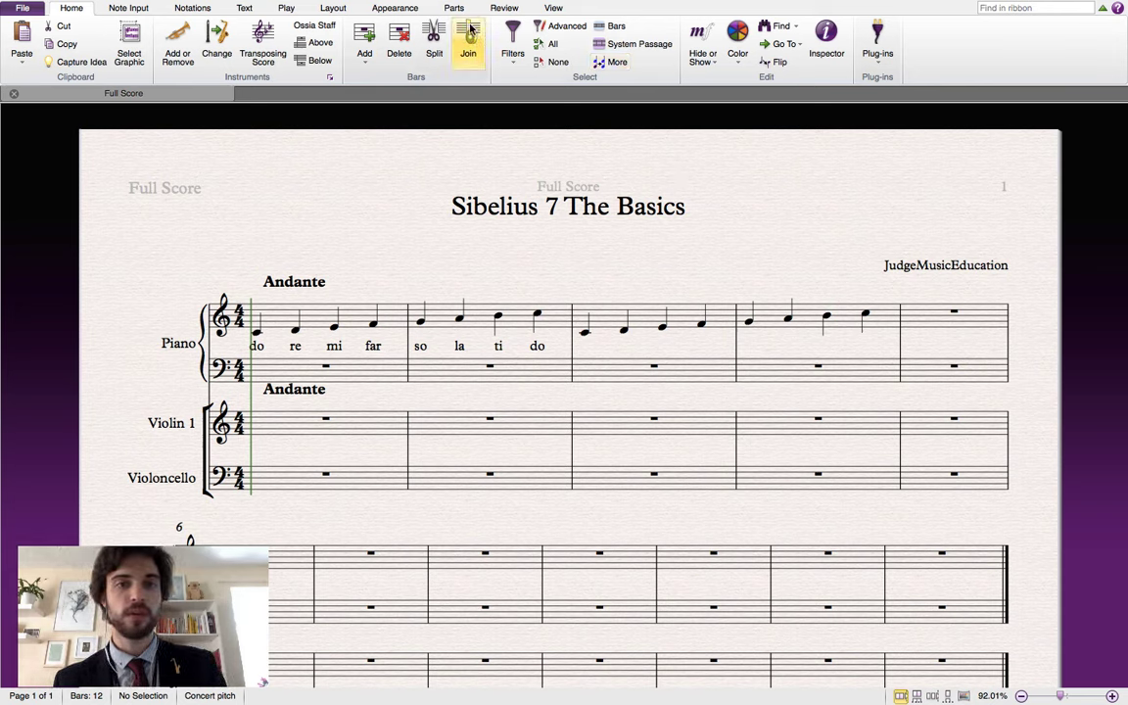
click(554, 7)
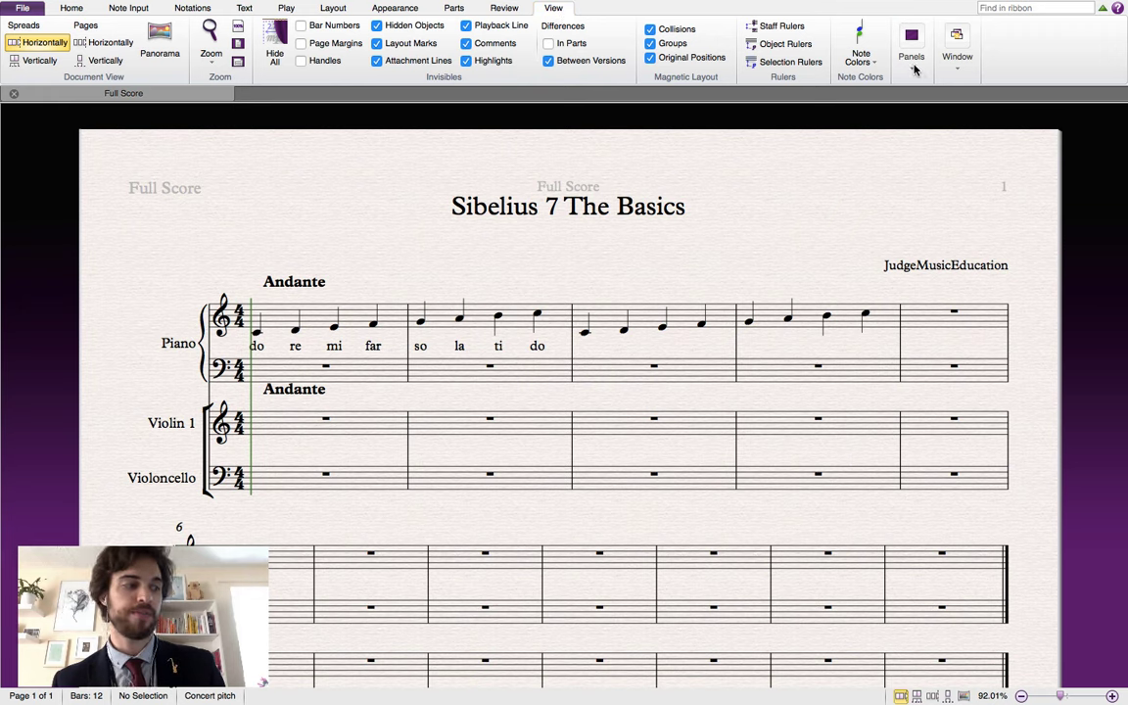
click(913, 61)
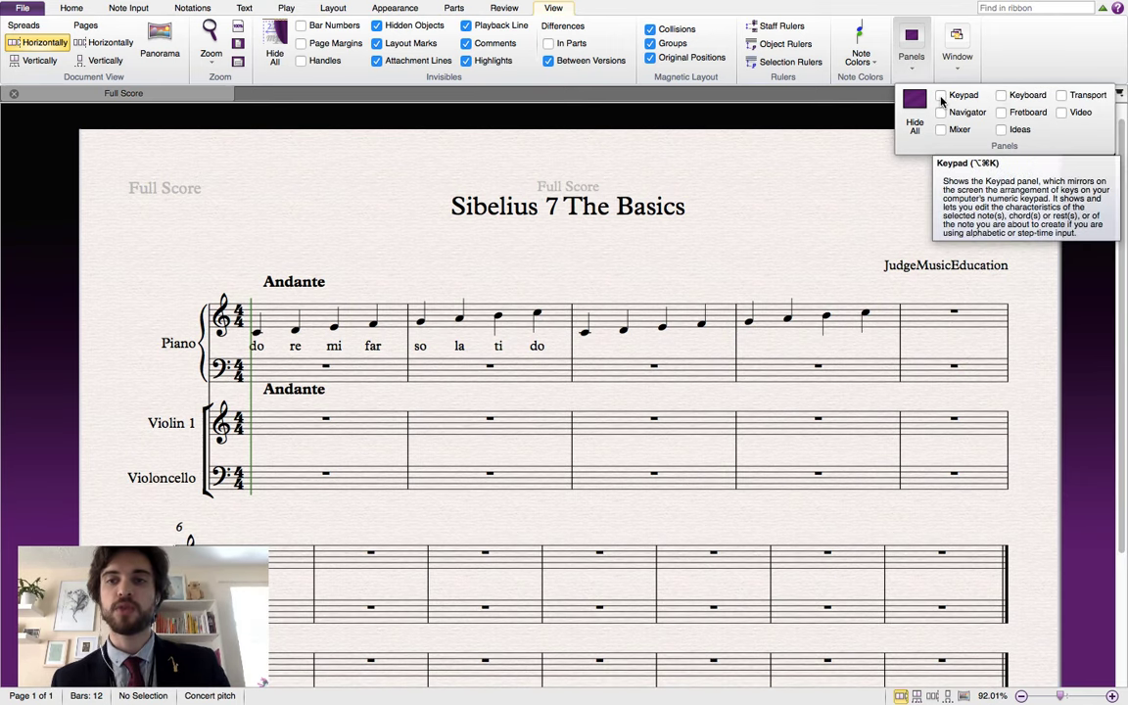
click(942, 96)
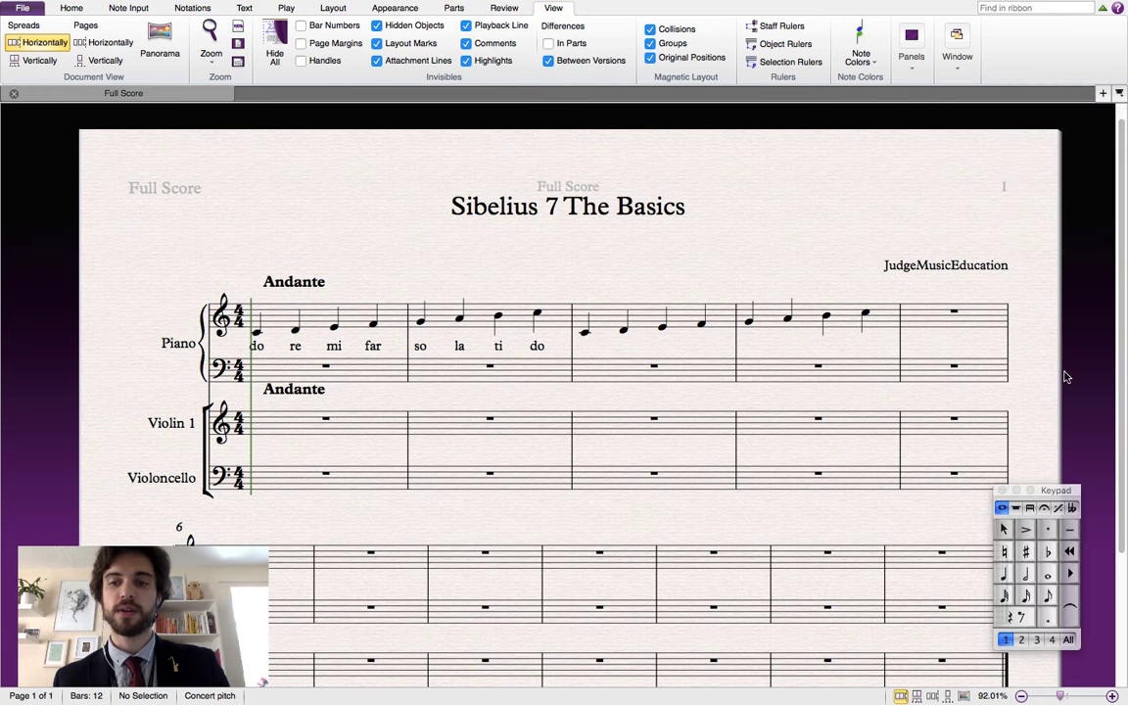
drag(1040, 449, 1041, 440)
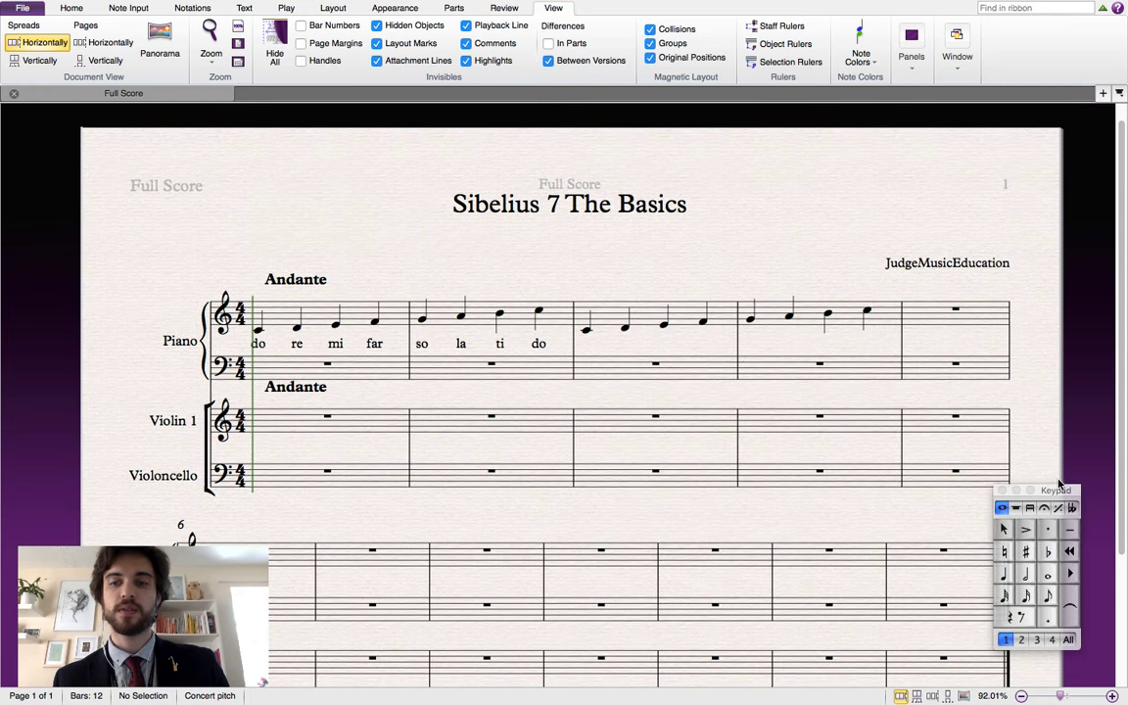
drag(1057, 492, 1052, 477)
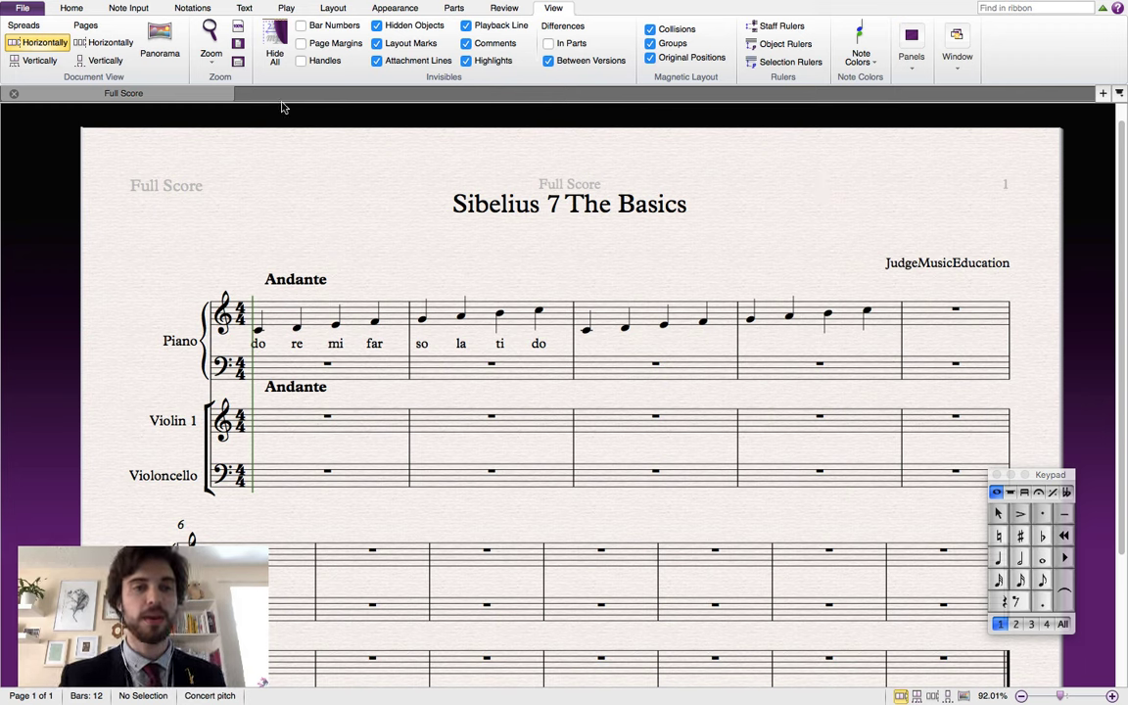
Play back the score from bar 1 into bar 3
click(287, 8)
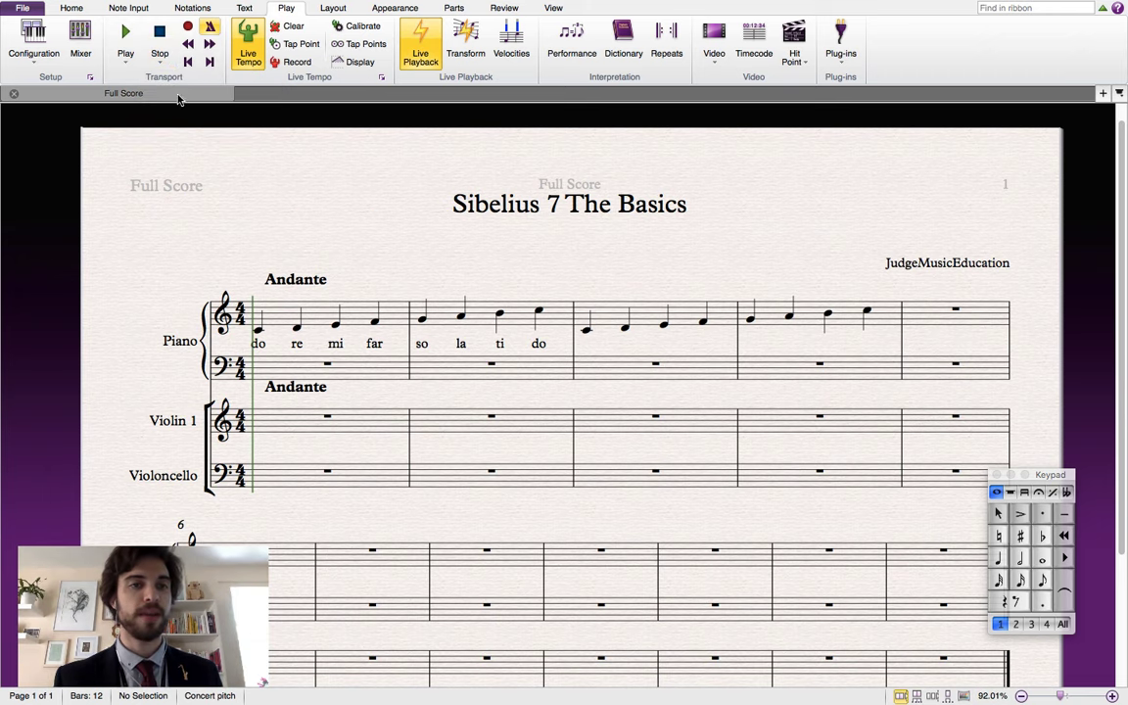
click(126, 37)
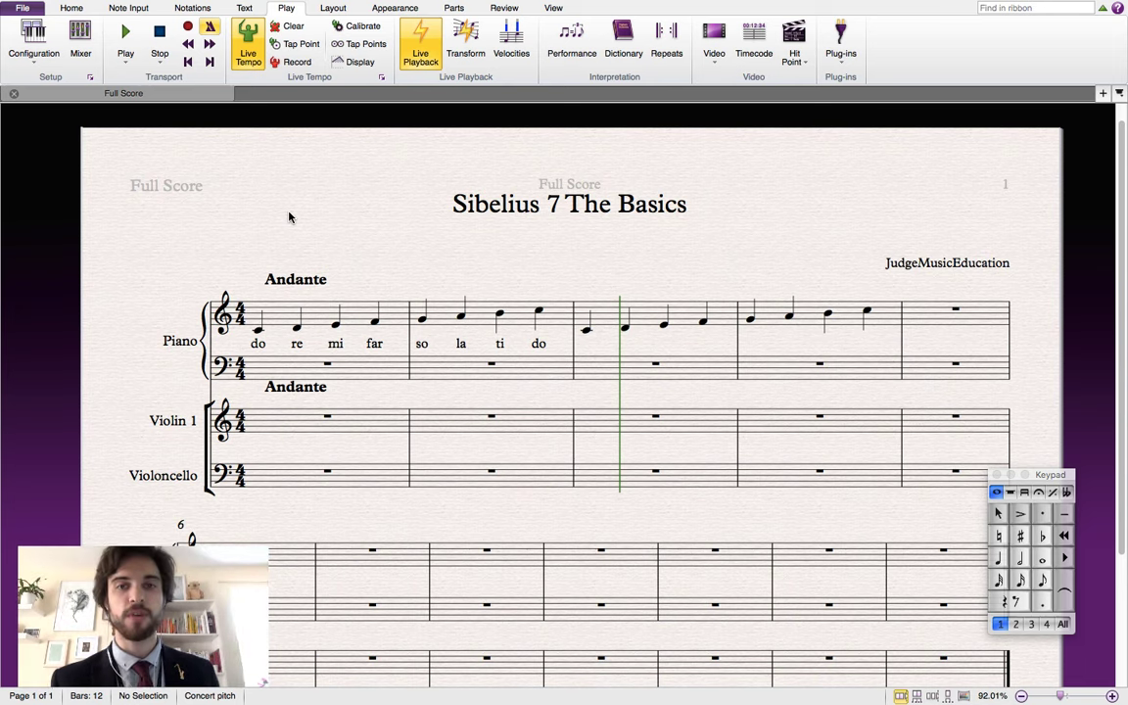
Show the Transport panel and move it slightly down, just above the composer text on the score
click(545, 11)
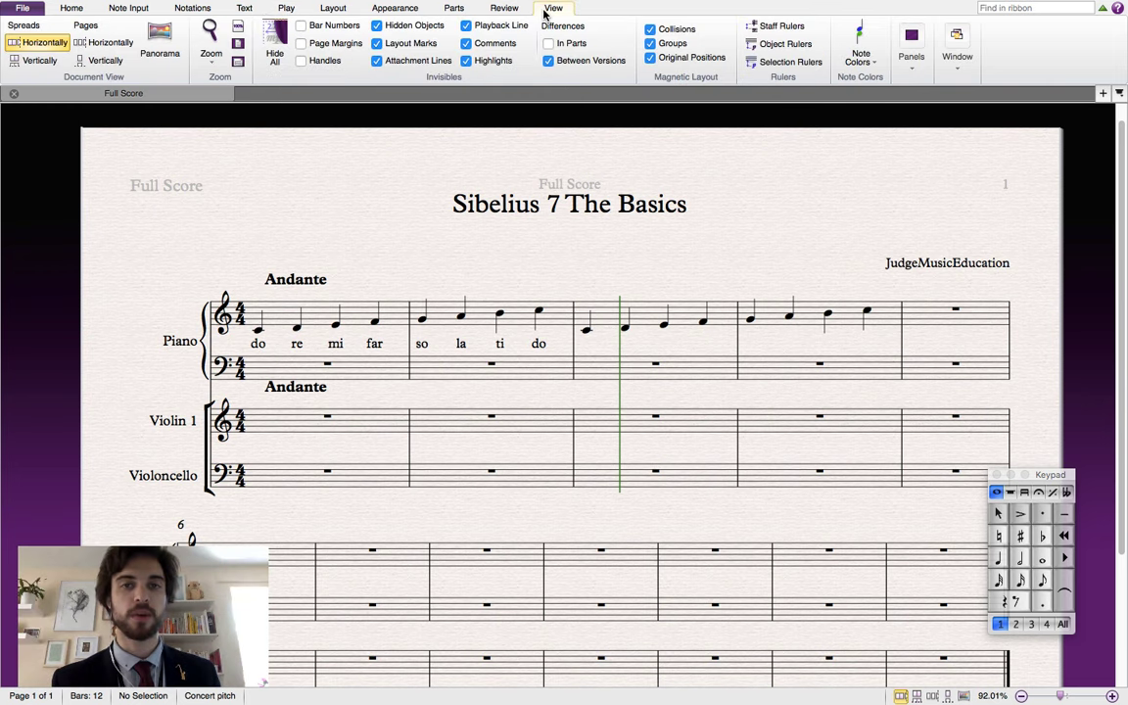
click(915, 68)
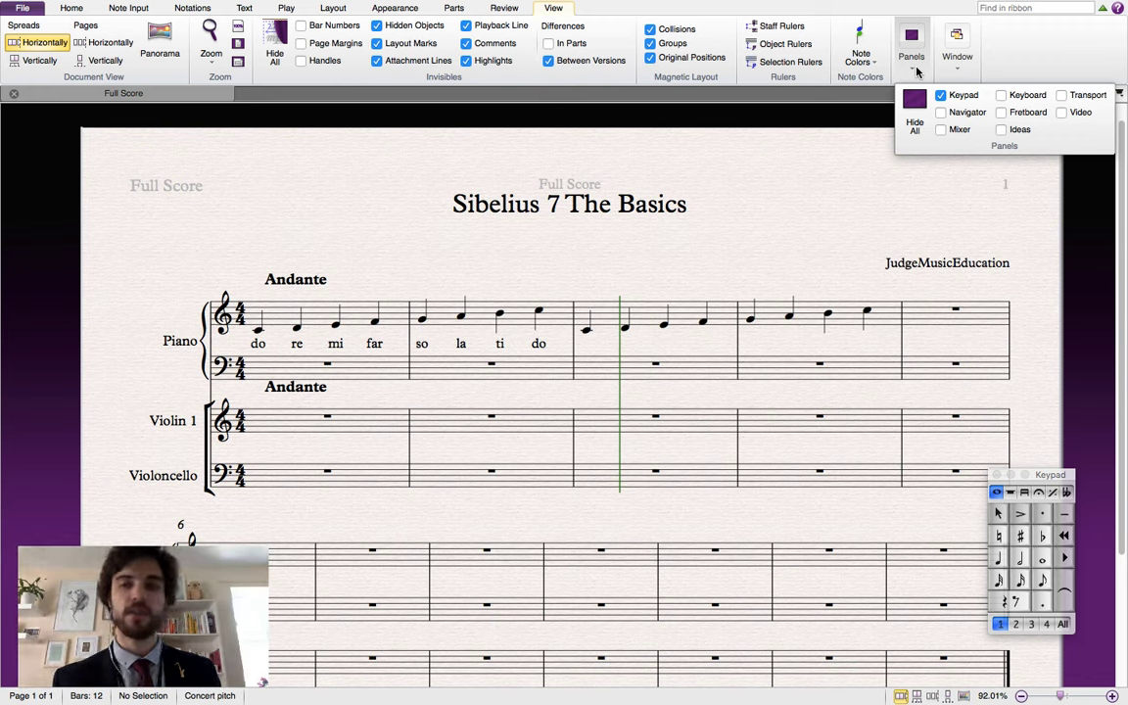
click(1063, 97)
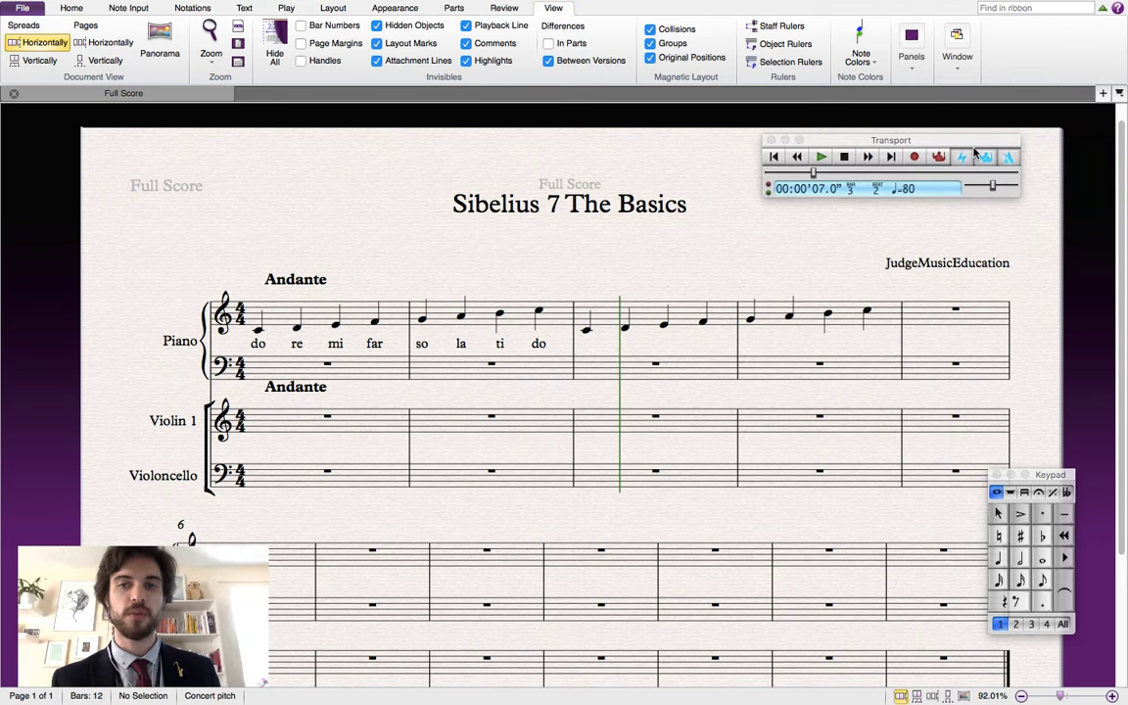
drag(952, 145, 957, 176)
click(963, 183)
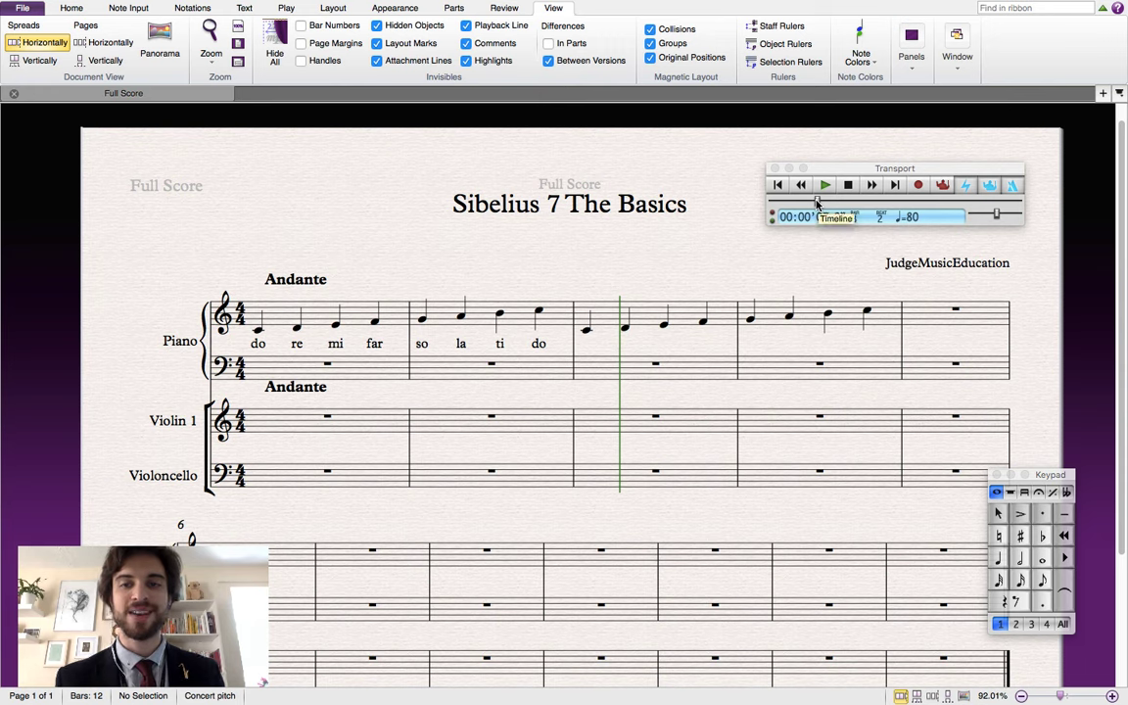
Move the playback position along the Transport timeline forward to bar 3 beat 3, and back to bar 2 beat 2
mouse_move(816, 202)
mouse_down()
mouse_move(772, 209)
mouse_move(825, 204)
mouse_up()
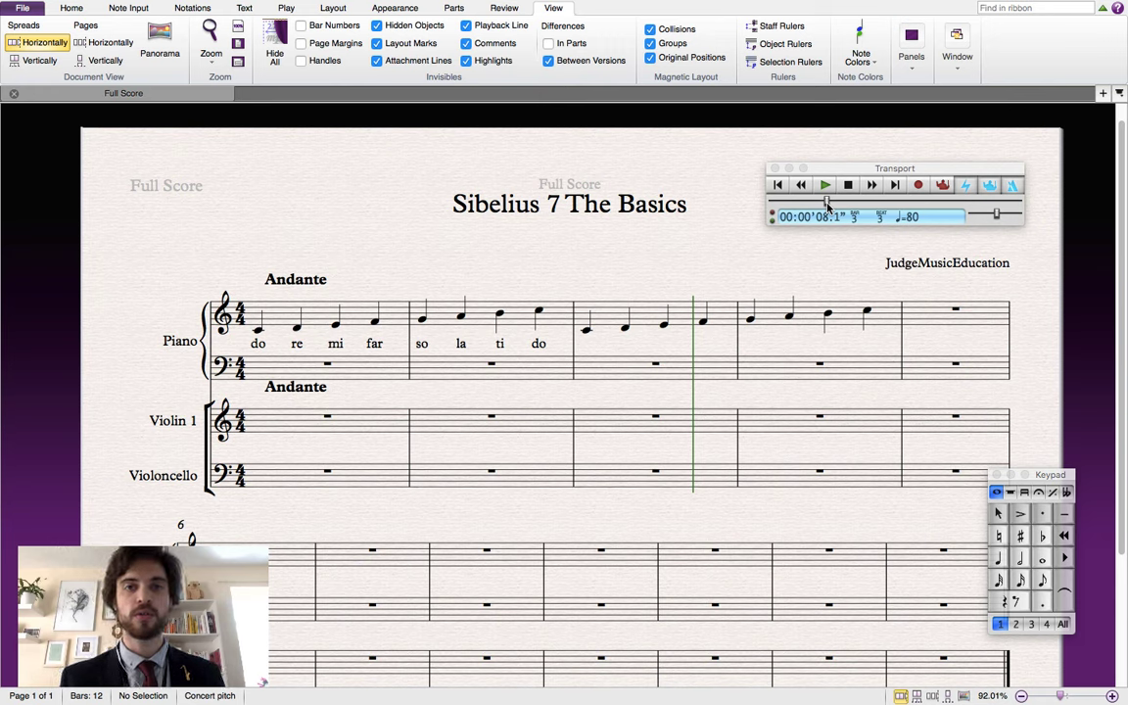
drag(828, 206, 796, 205)
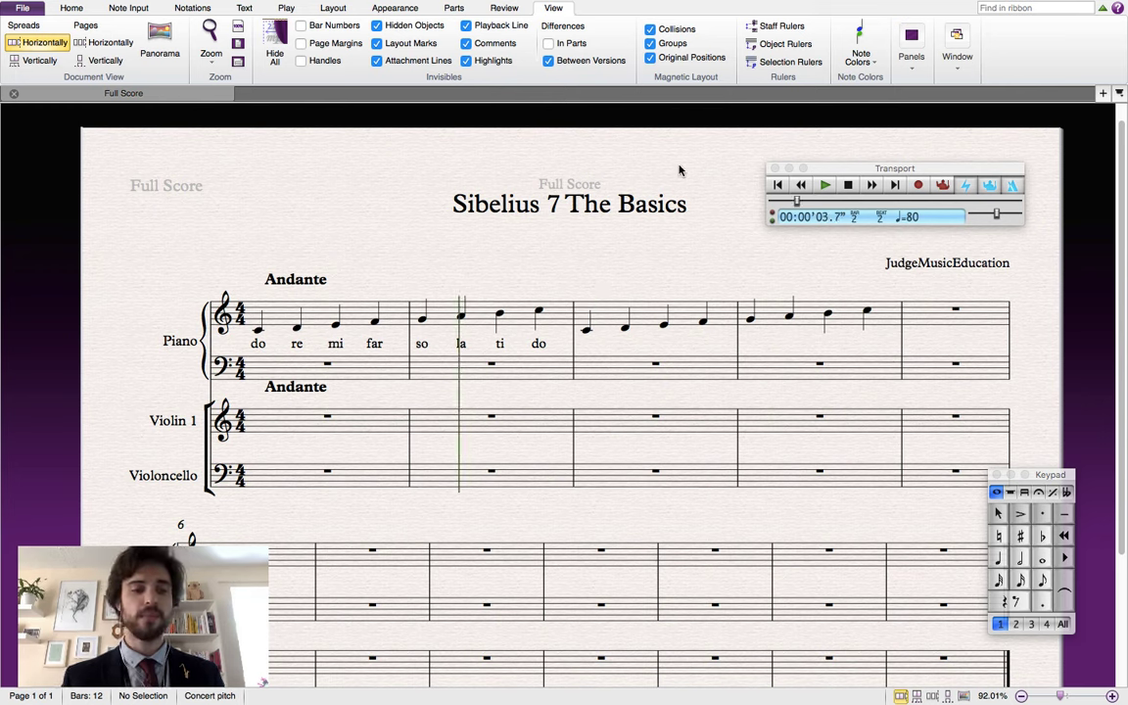